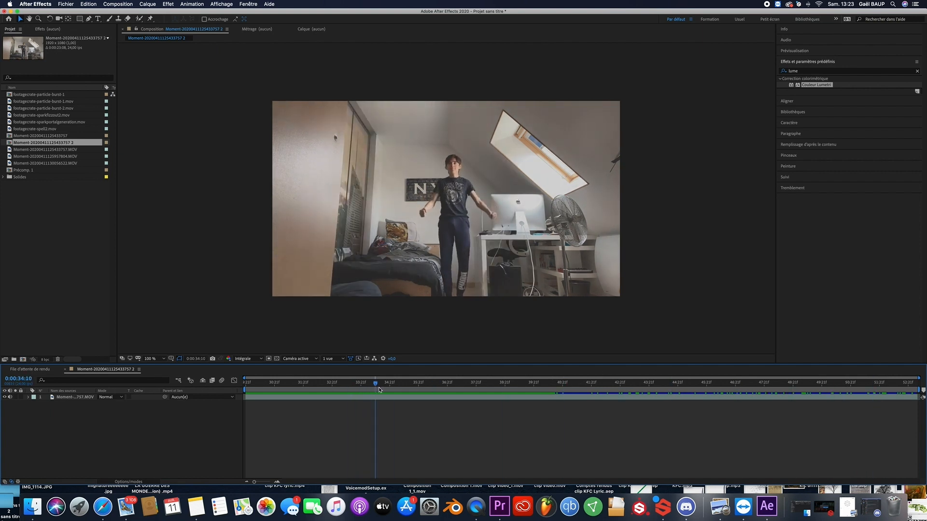
- Split the video layer at 0:00:34:06, while the person is standing in the room
key("space")
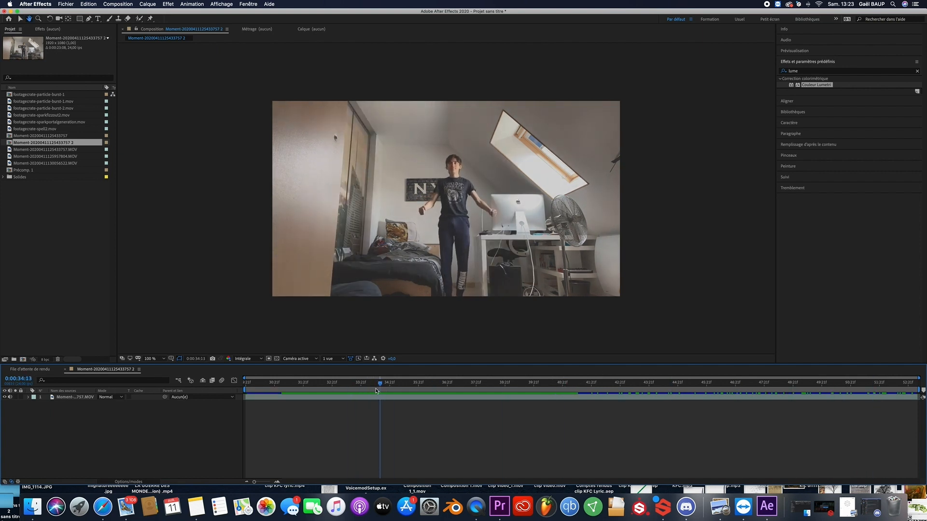
left_click_drag(371, 386, 372, 387)
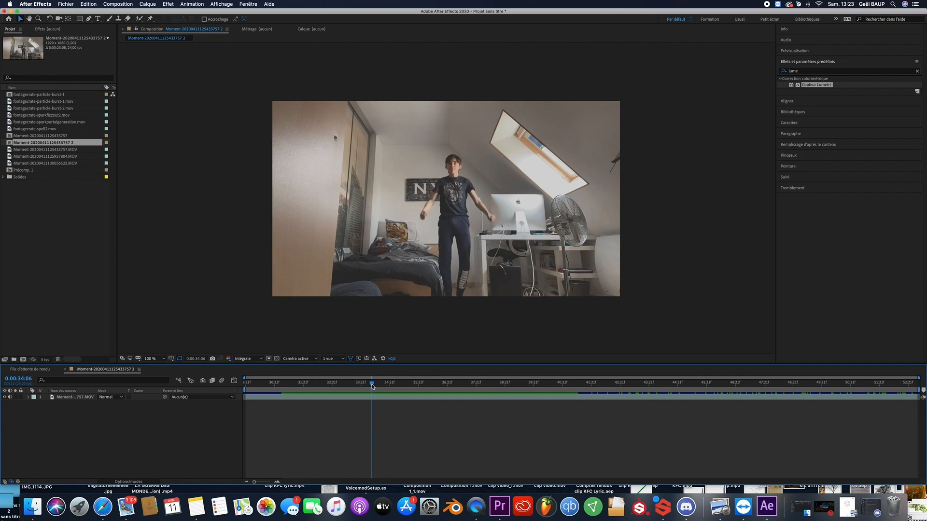
left_click(382, 400)
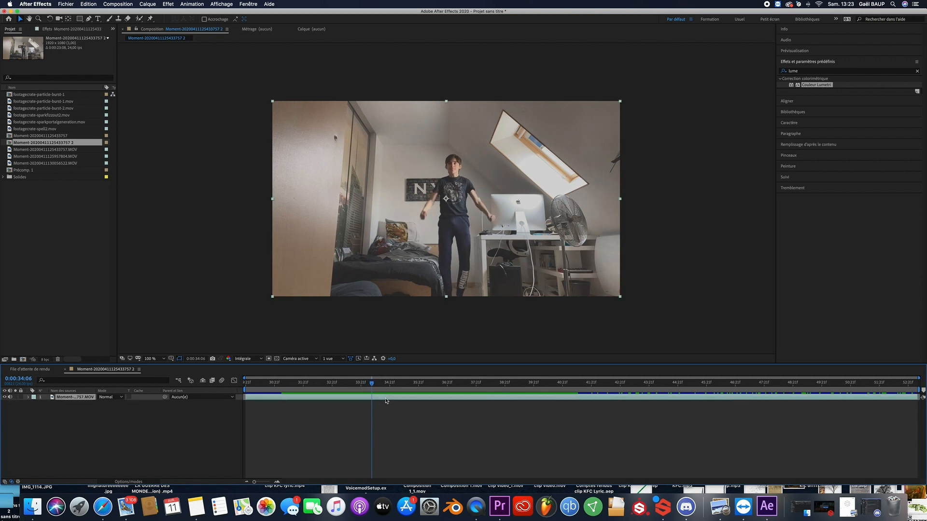
key("super+shift+d")
- Split the remaining footage at 0:00:38:20 and delete the middle segment between the two cuts
left_click_drag(370, 387, 506, 401)
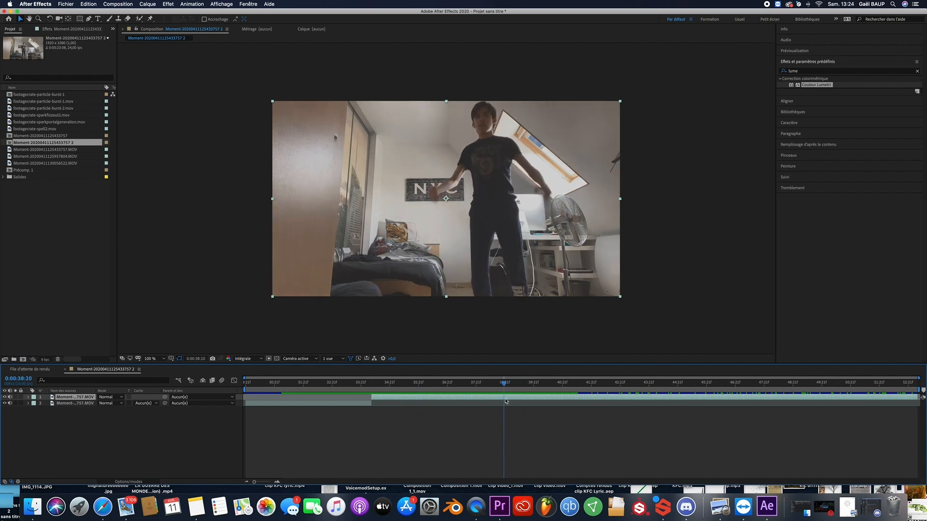
key("super+shift+d")
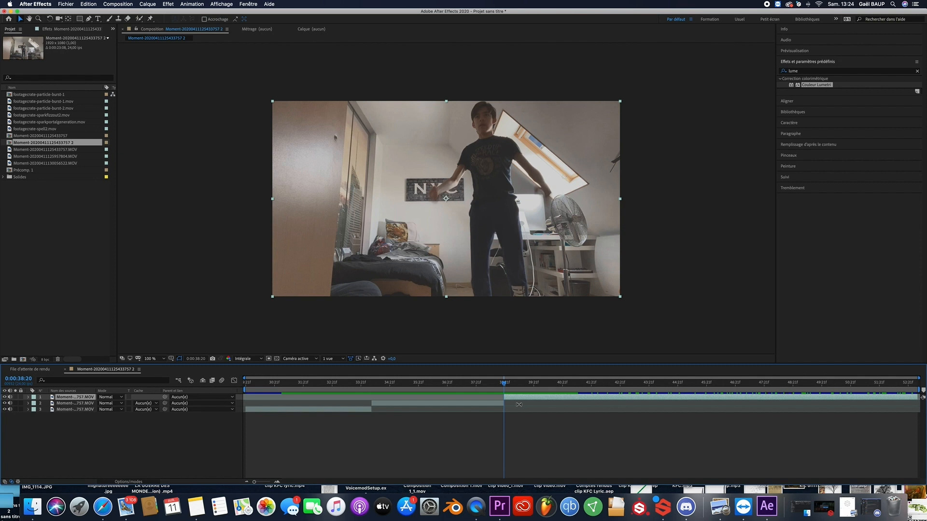
left_click(500, 405)
key("Delete")
- Split off the empty-room footage from the end of the last clip and place it in the gap after the first clip
key("space")
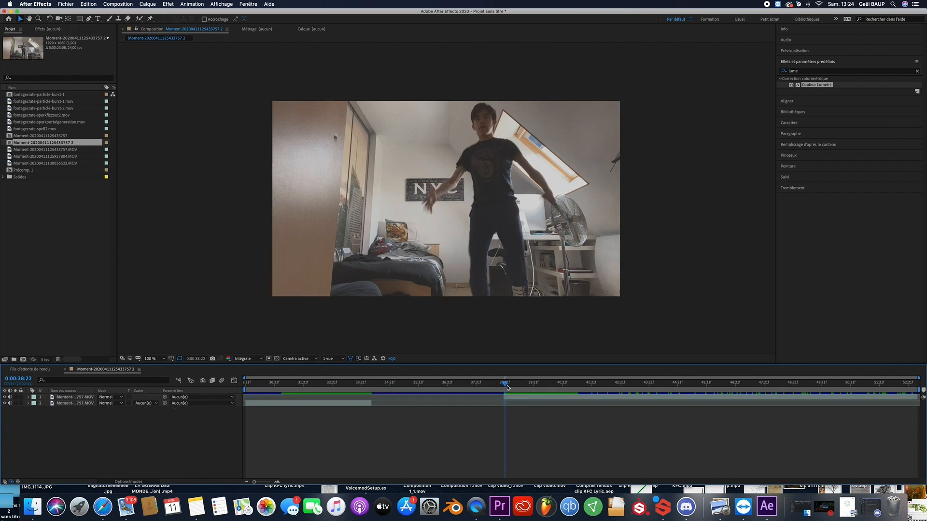
left_click_drag(542, 390, 407, 397)
key("super+shift+d")
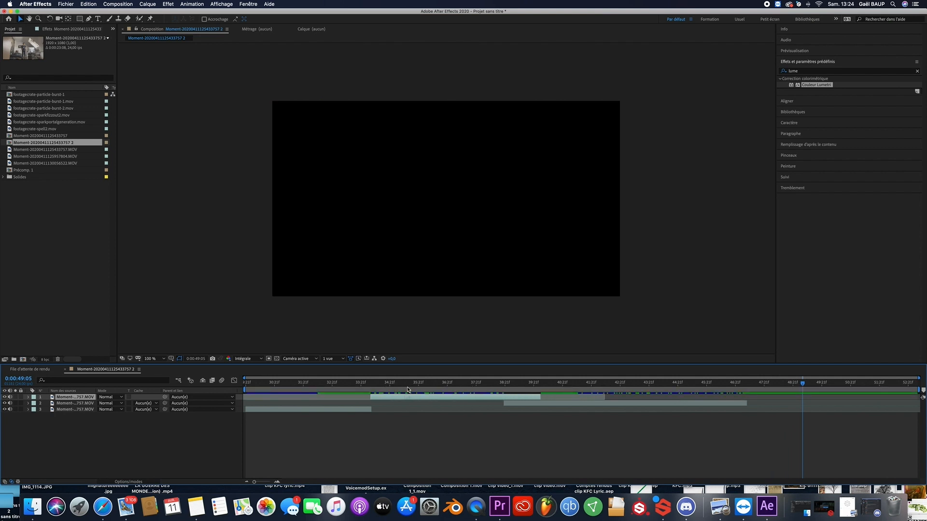
- Shift the empty-room clip earlier so it starts at 0:00:34:02, overlapping the end of the first clip
left_click(368, 384)
left_click_drag(253, 483, 264, 483)
left_click_drag(557, 386, 570, 398)
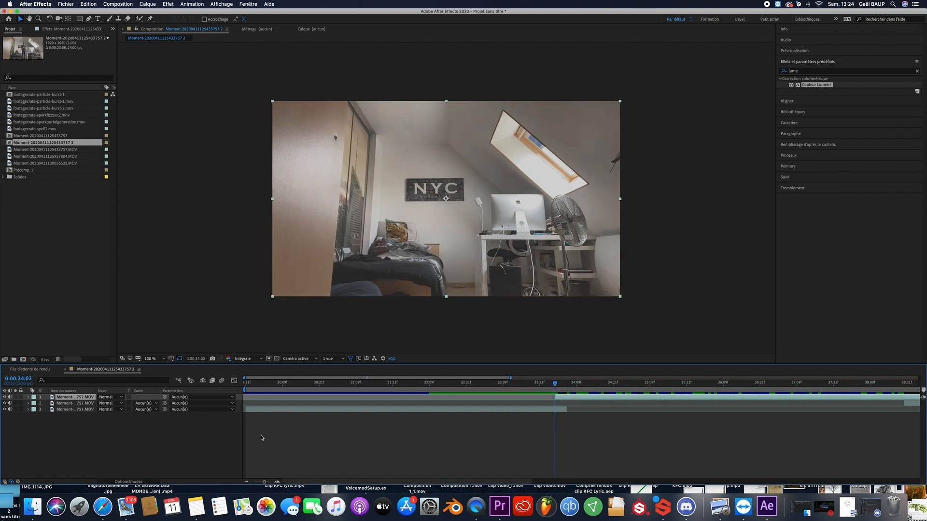
- Trim the empty-room clip's end to 0:00:39:00, just past the start of the last clip
scroll(485, 445, "right", 10)
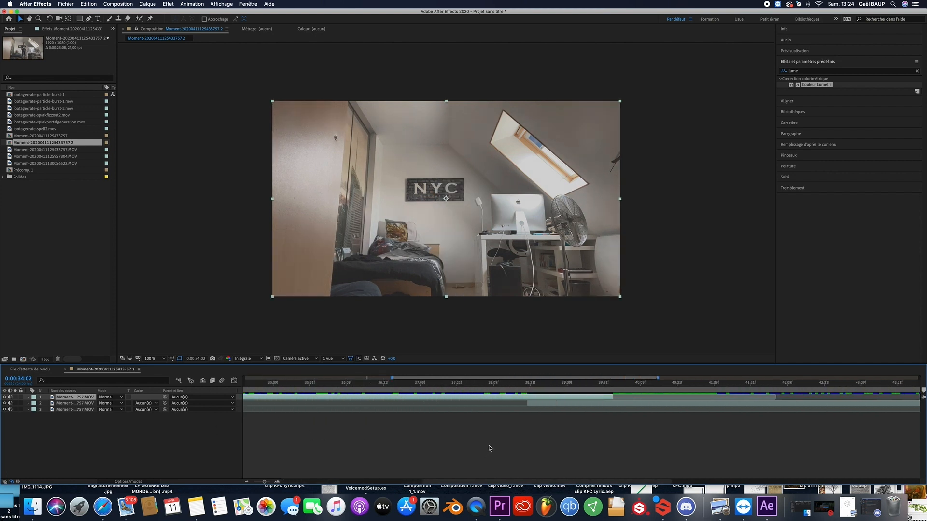
left_click(446, 384)
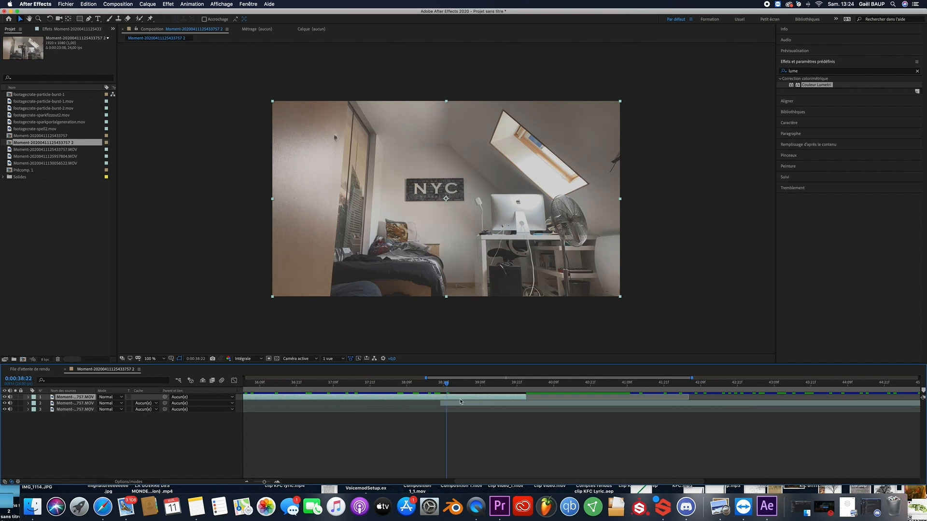
left_click_drag(526, 397, 445, 387)
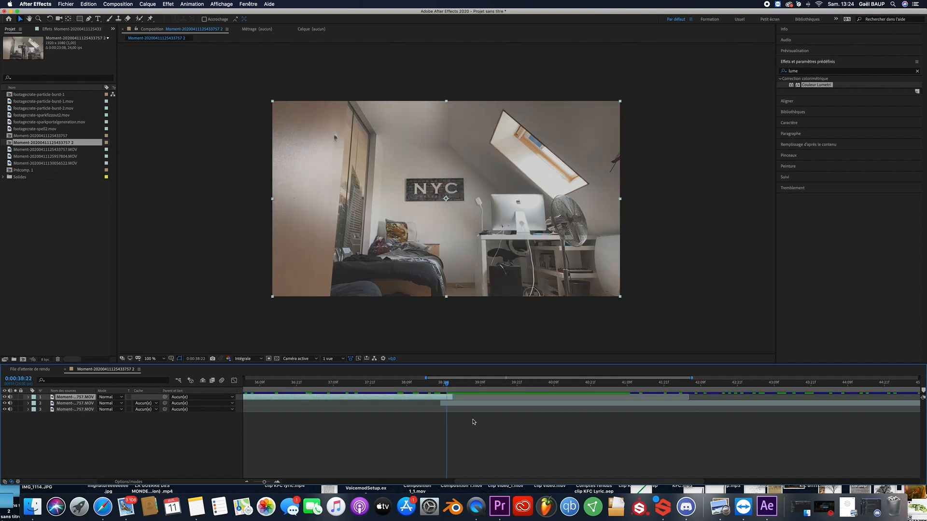
- Split the first clip at 0:00:34:02, where the empty-room clip begins
scroll(473, 422, "left", 10)
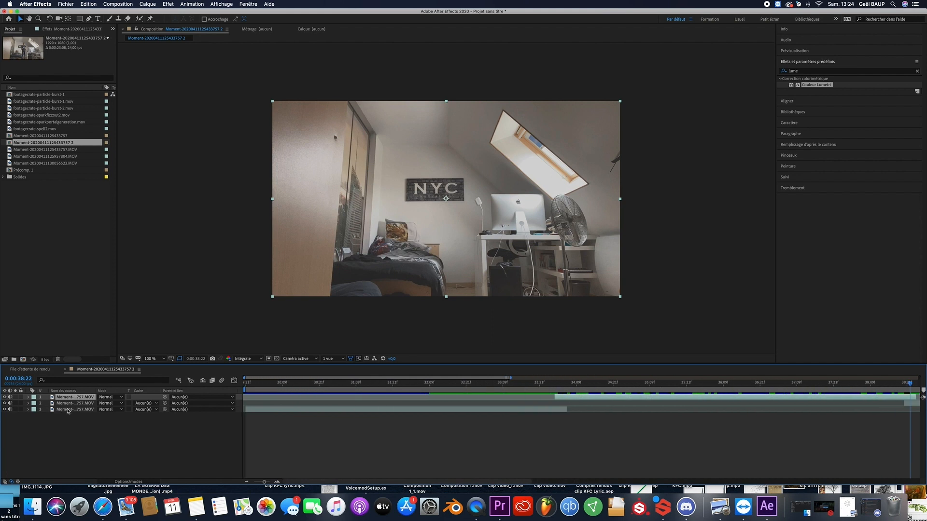
key("space")
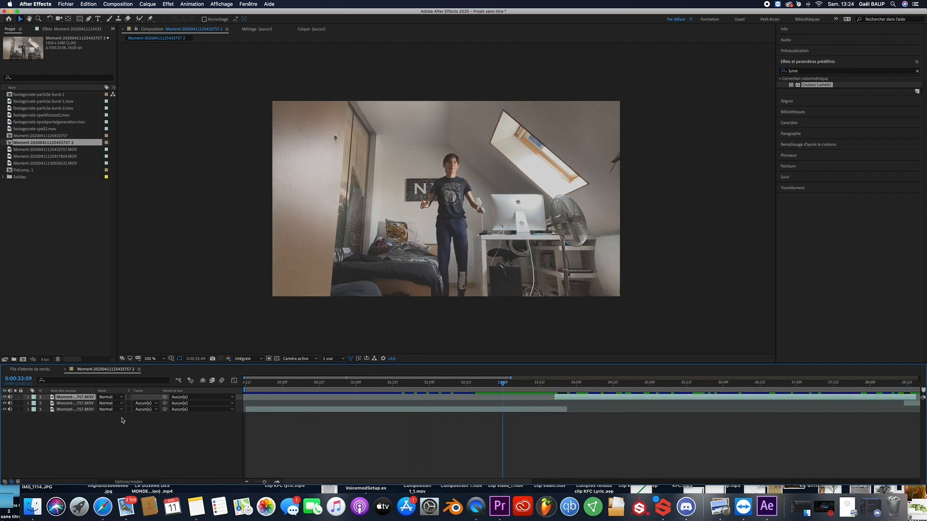
left_click(84, 410)
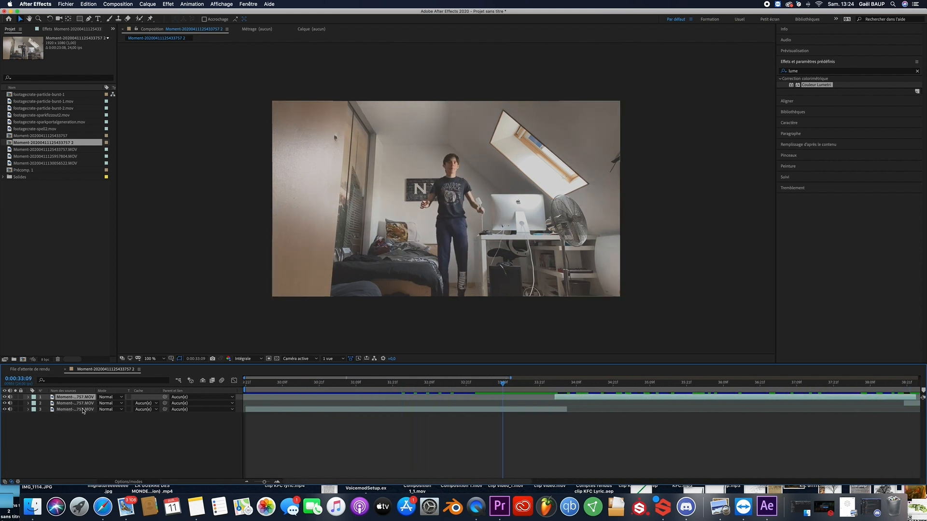
left_click(555, 385)
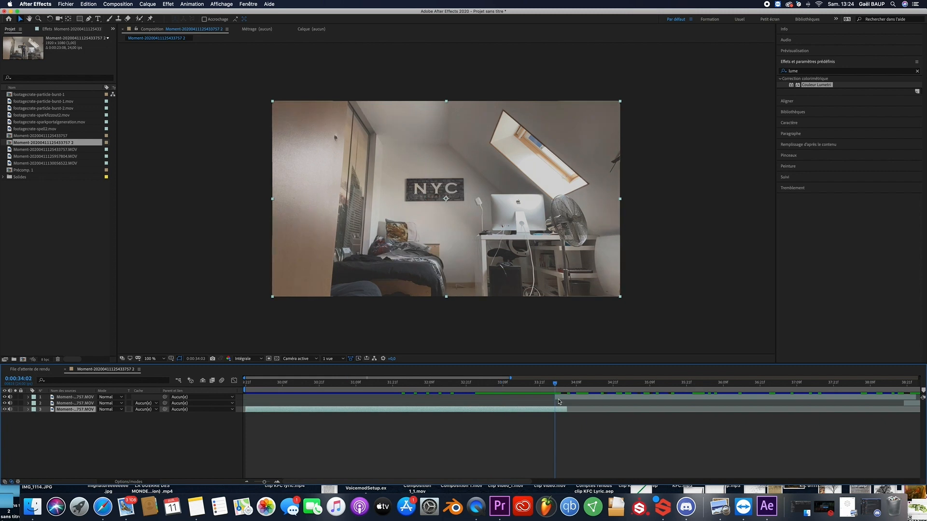
key("super+shift+d")
- Split the last clip at 0:00:39:00 and move both short overlap pieces above the empty-room layer
scroll(560, 395, "right", 5)
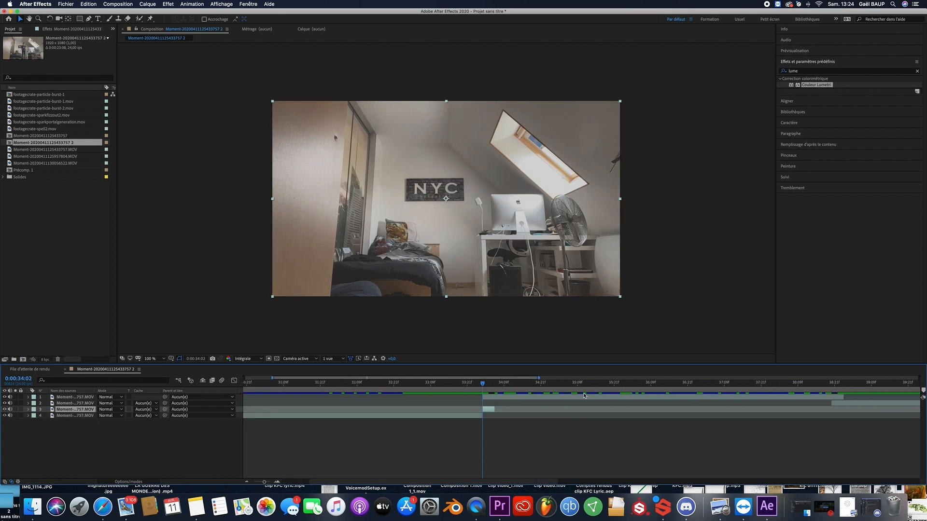
left_click(714, 390)
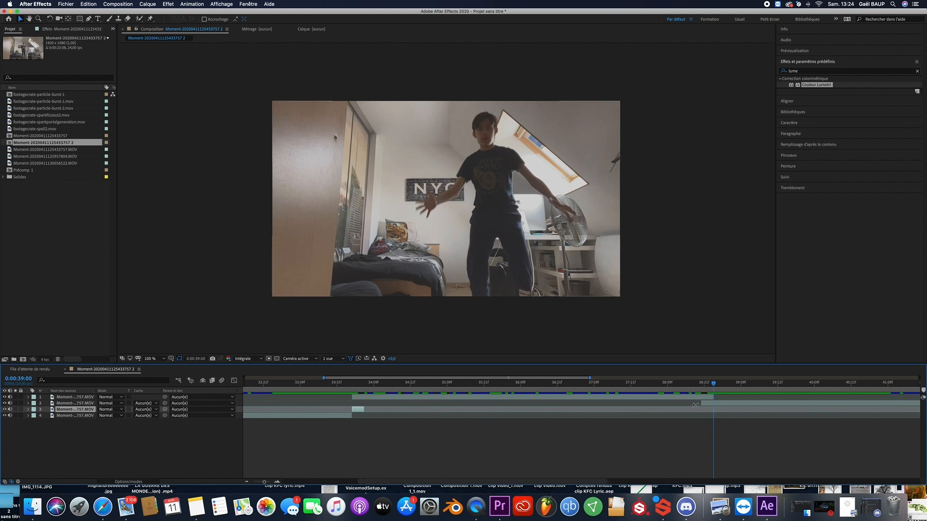
left_click(725, 404)
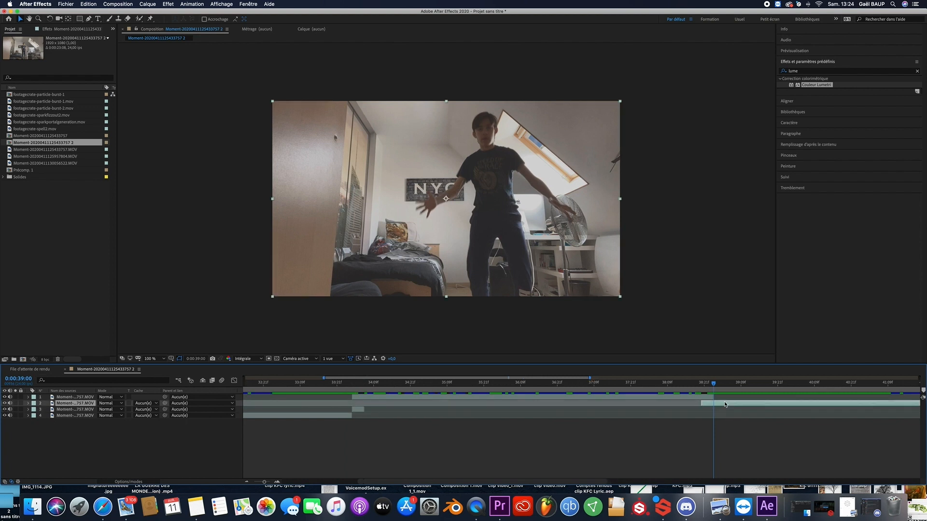
key("super+shift+d")
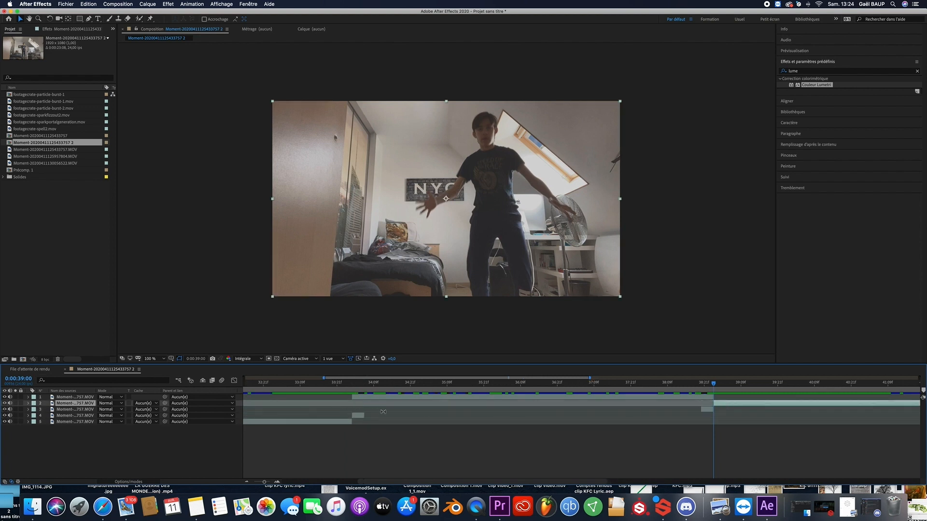
left_click_drag(71, 413, 92, 396)
left_click(709, 417)
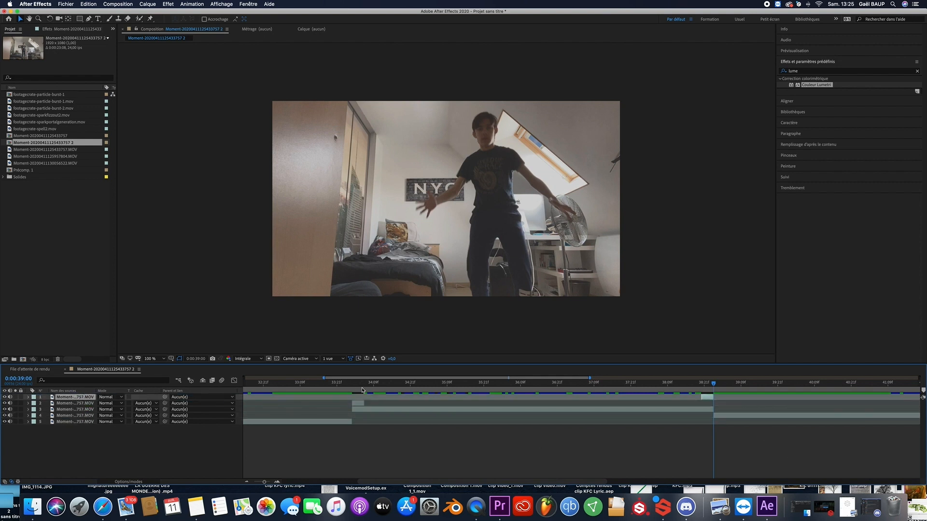
- Preview the disappearance and reappearance, and split the empty-room clip at 0:00:35:17
left_click_drag(354, 383, 324, 384)
key("space")
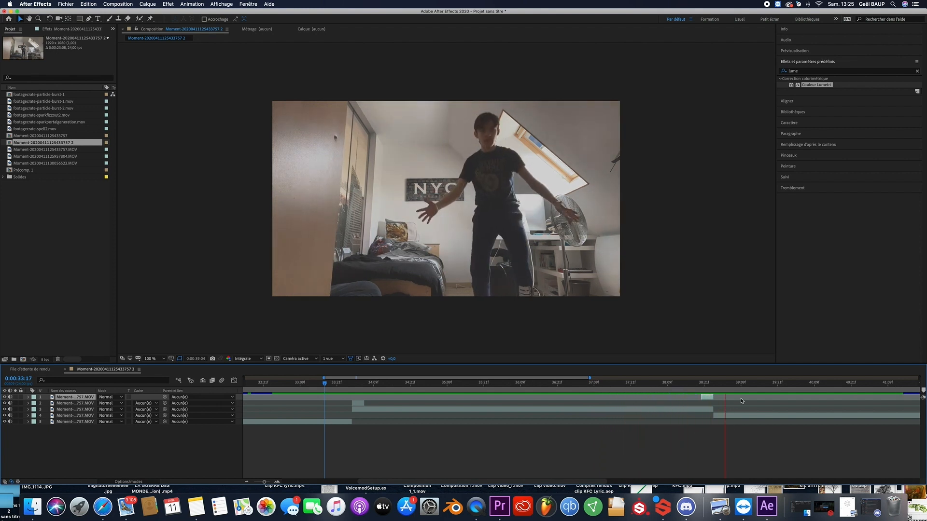
left_click(735, 385)
key("space")
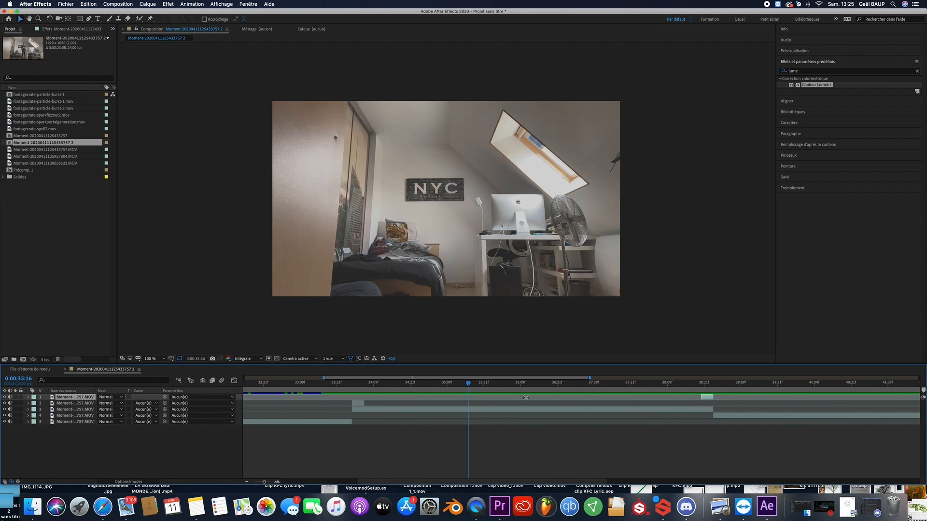
key("space")
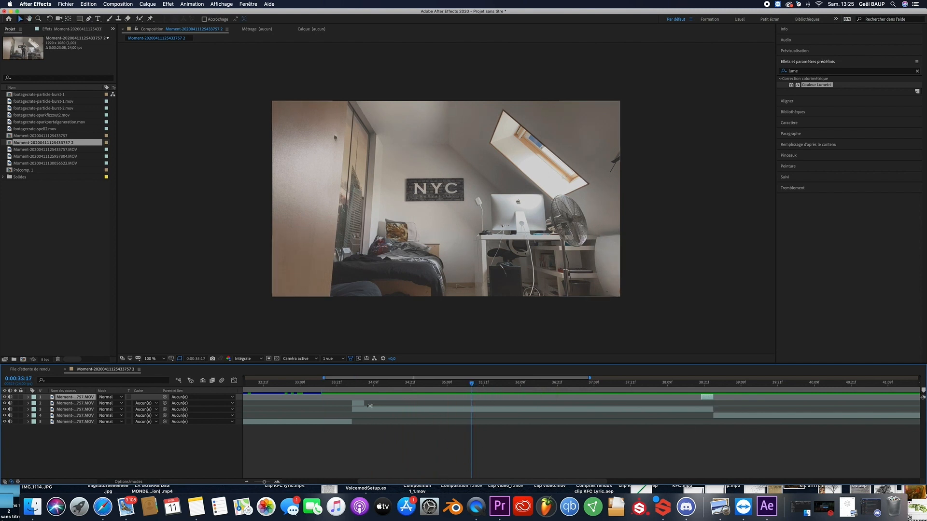
left_click(488, 411)
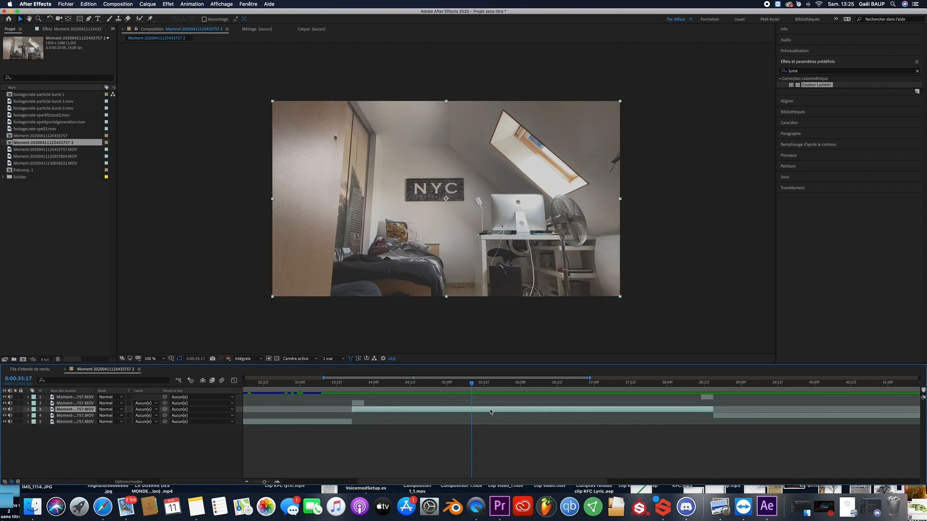
key("super+shift+d")
- Split the empty-room clip at 0:00:38:20 and delete its piece between 0:00:35:17 and that cut
left_click(700, 384)
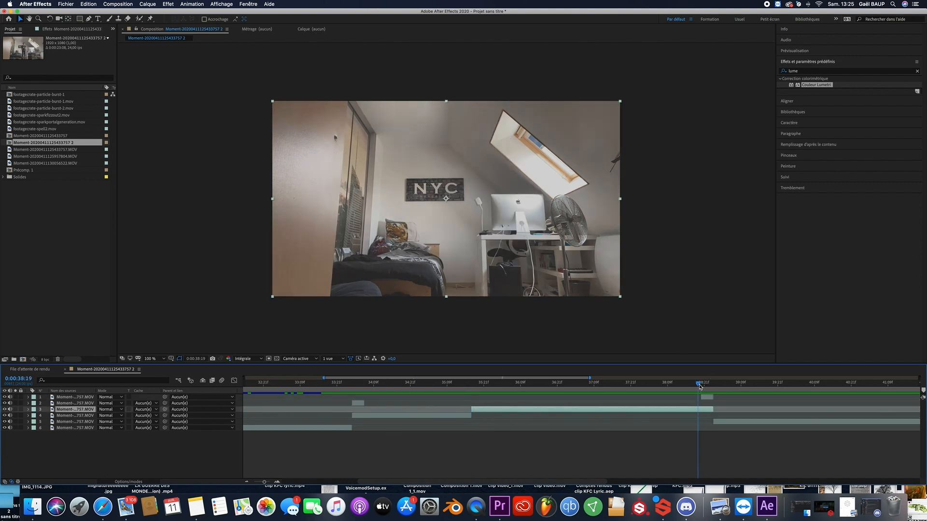
left_click_drag(700, 387, 703, 386)
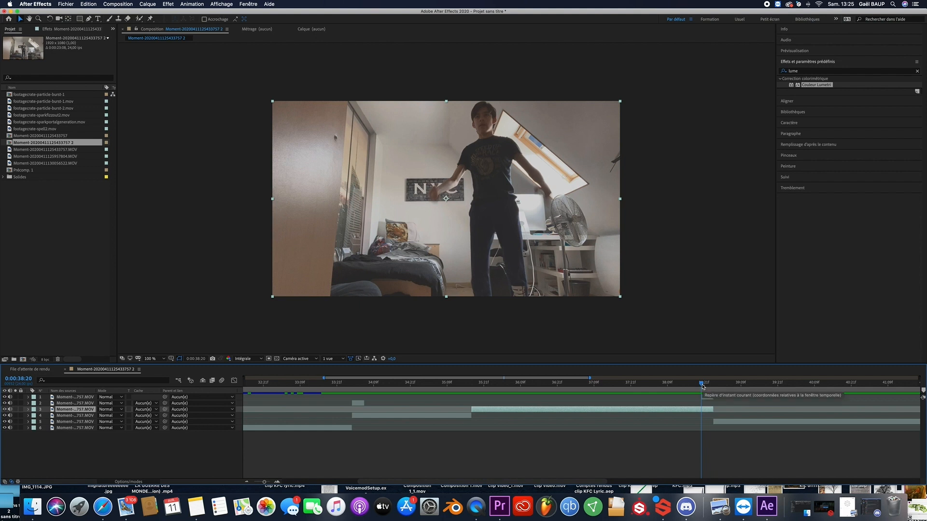
key("super+shift+d")
left_click(680, 416)
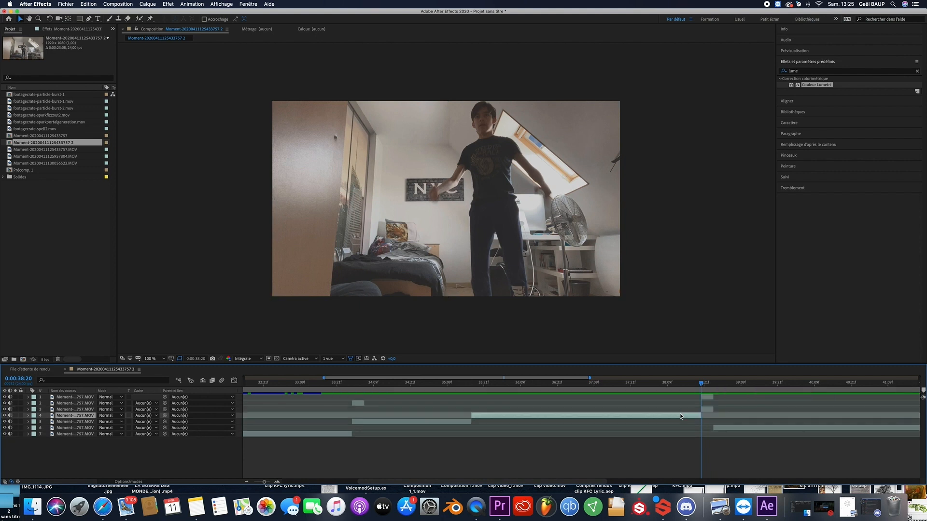
key("Delete")
left_click_drag(268, 480, 250, 483)
left_click(540, 422)
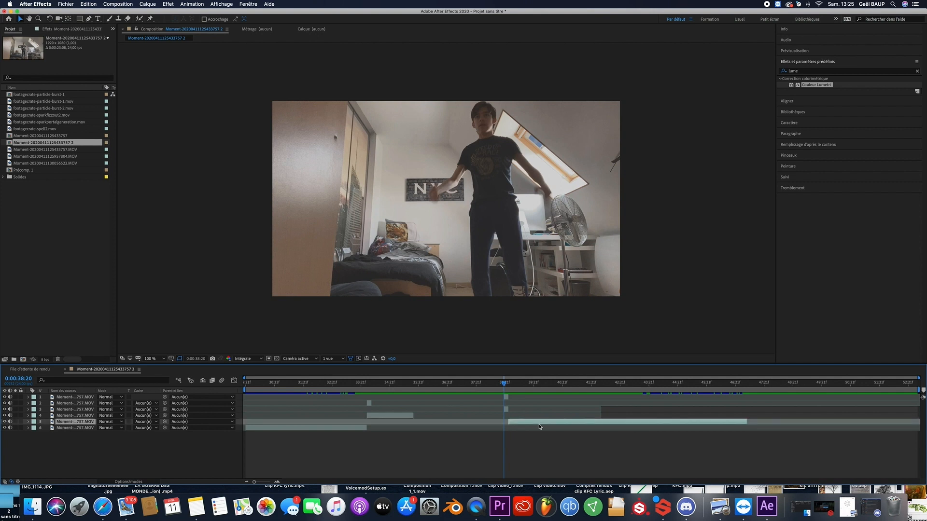
left_click(506, 409, "shift")
left_click(507, 397, "shift")
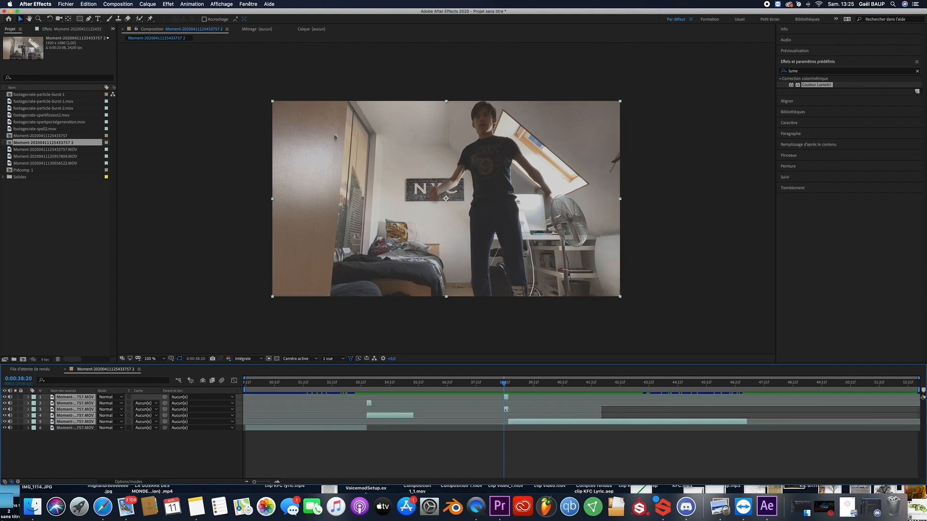
left_click_drag(506, 409, 505, 409)
left_click(508, 437)
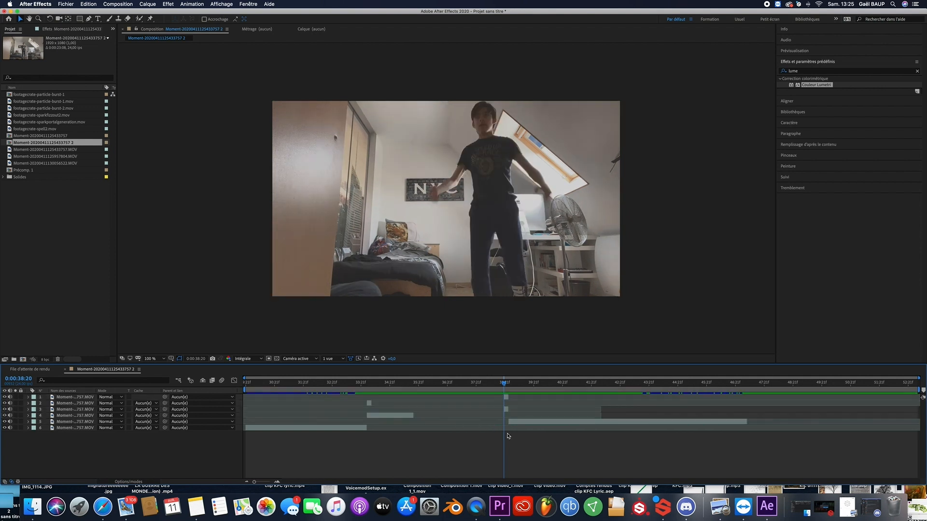
- Move the last clip and the two short pieces before it earlier so they begin at 0:00:35:17, right after the empty-room clip
left_click(513, 422)
left_click(506, 410, "super")
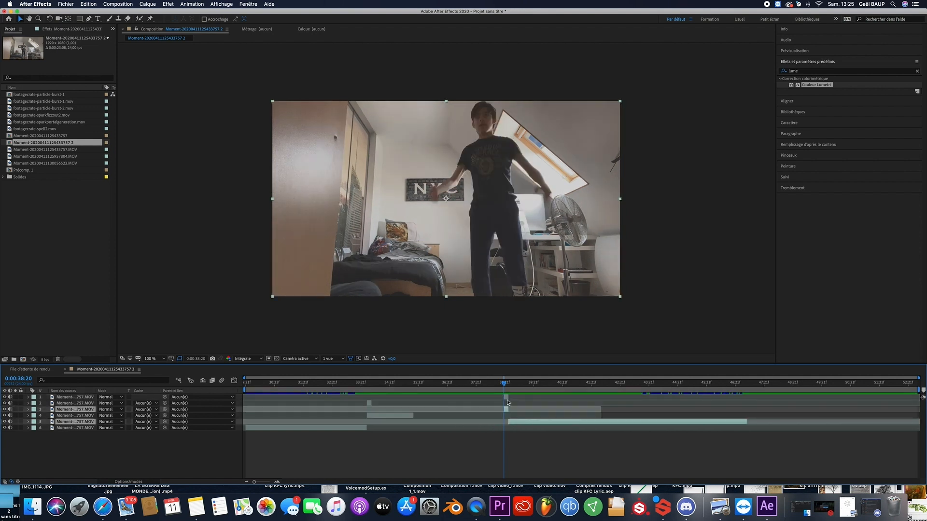
left_click(507, 398, "super")
left_click_drag(506, 400, 419, 403)
left_click_drag(499, 385, 411, 385)
left_click_drag(261, 482, 270, 482)
left_click_drag(635, 412, 621, 412)
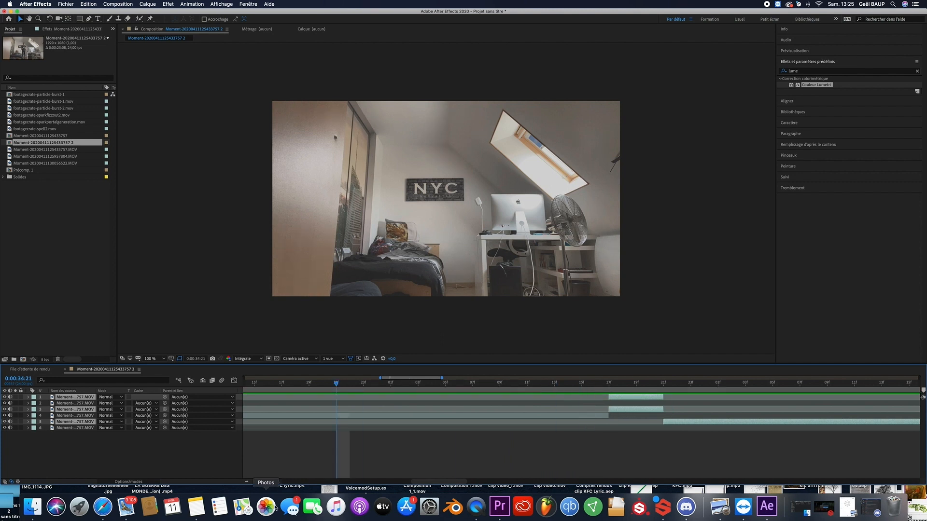
- End the work area where the last clip ends and trim the composition to the work area
left_click_drag(269, 483, 245, 482)
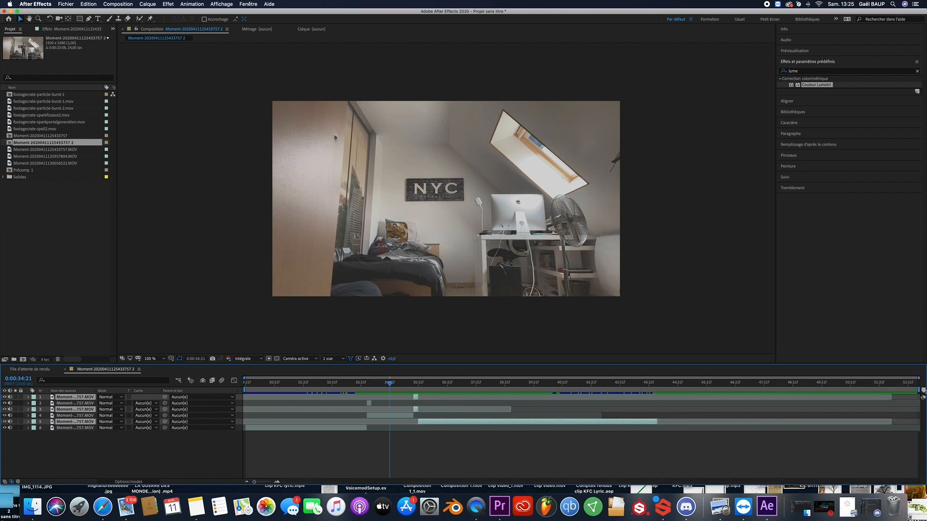
left_click_drag(872, 384, 662, 390)
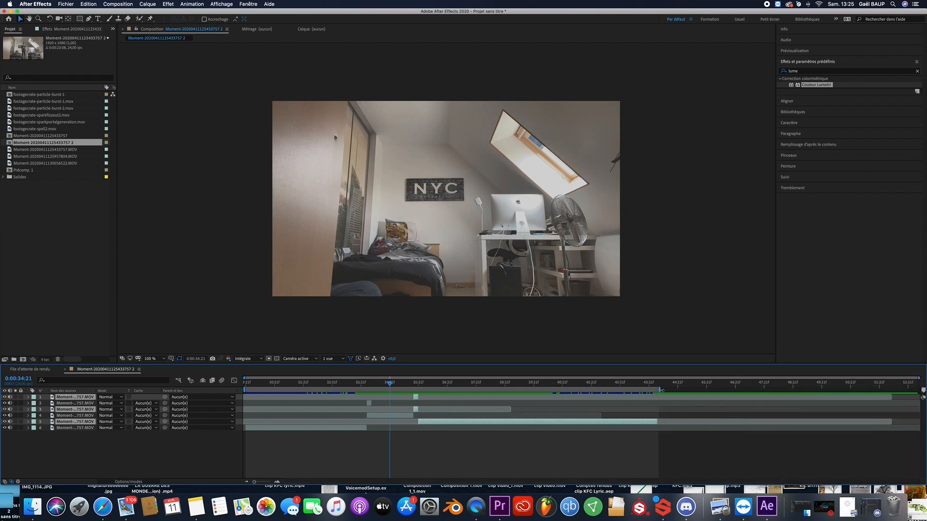
right_click(649, 394)
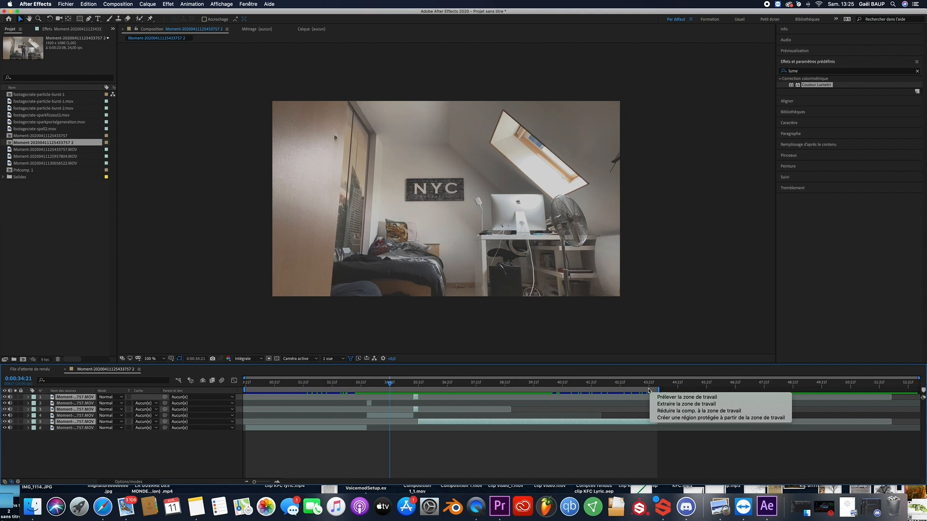
left_click(665, 412)
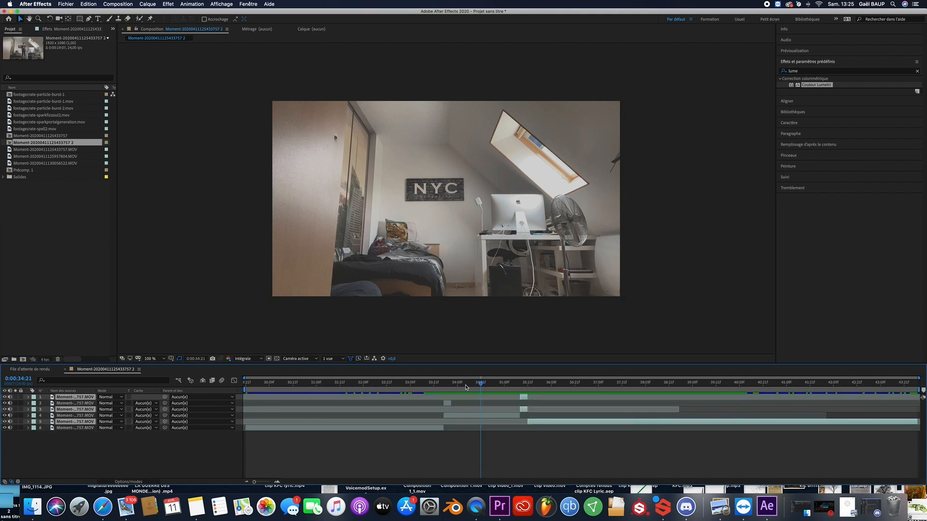
- Preview the disappearance and reappearance from 0:00:33:14
left_click_drag(466, 387, 420, 387)
key("space")
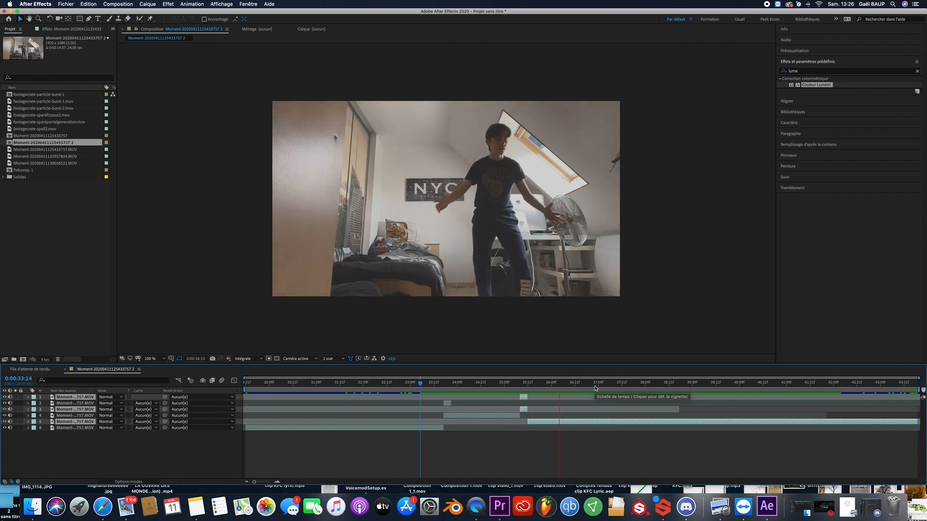
left_click(585, 385)
- Draw an elliptical mask around the person on the short clip at 0:00:34:02, from above the head to below the frame
left_click_drag(586, 385, 449, 405)
left_click(449, 405)
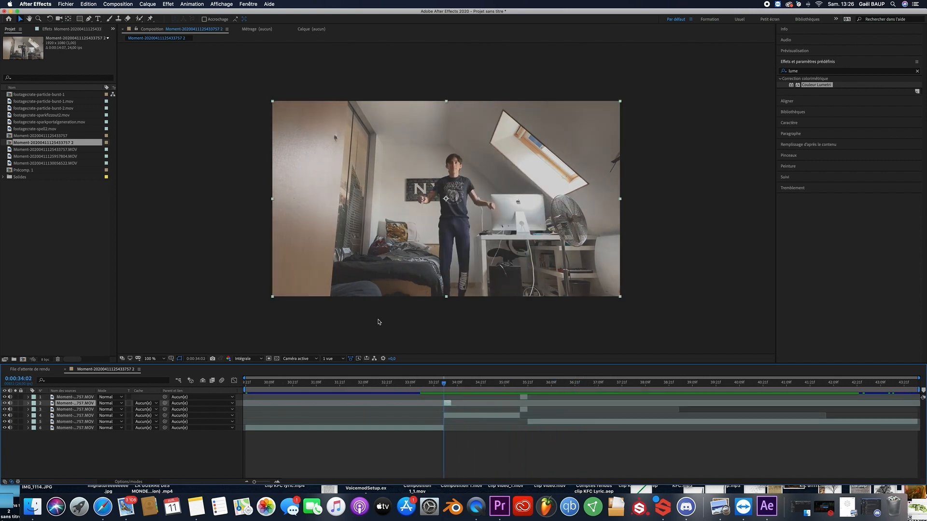
left_click_drag(79, 20, 106, 38)
left_click_drag(417, 141, 500, 315)
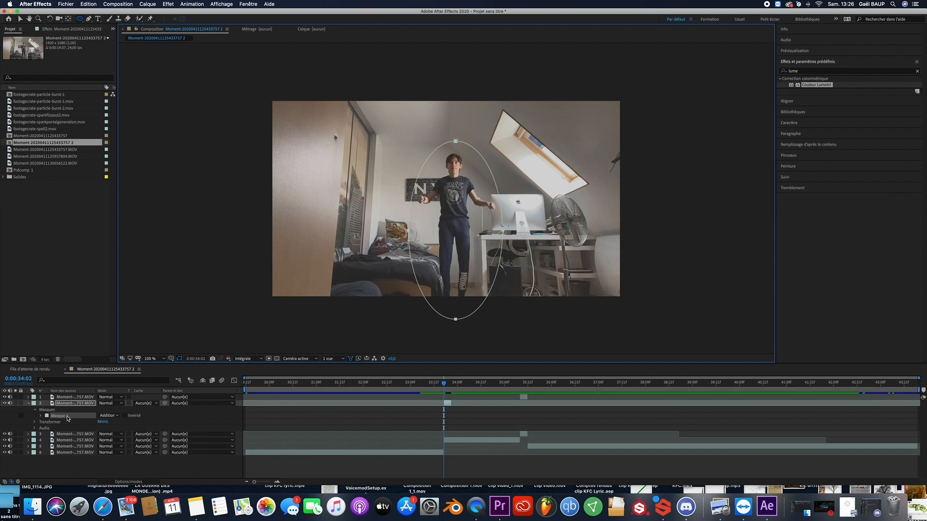
- Show the mask properties of that short clip and set a mask path keyframe at 0:00:34:02
left_click(76, 404)
key("m")
key("m")
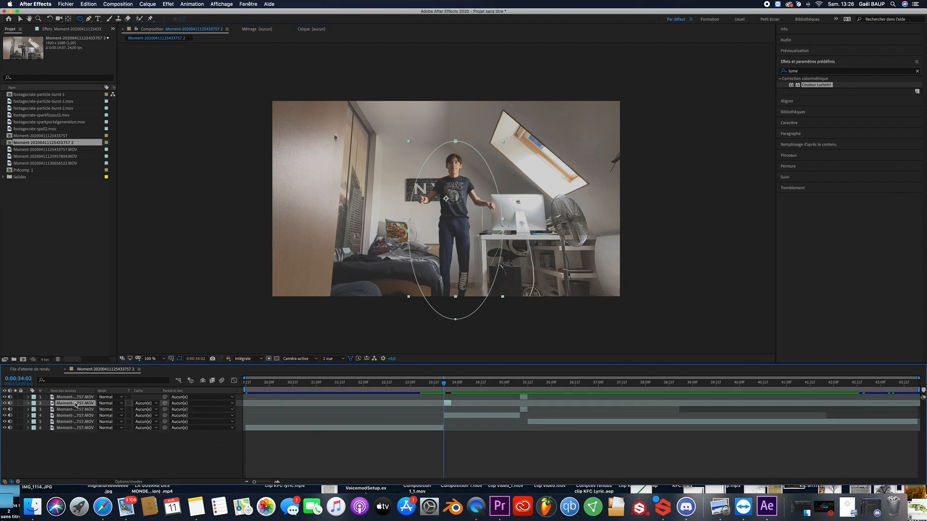
left_click(53, 416)
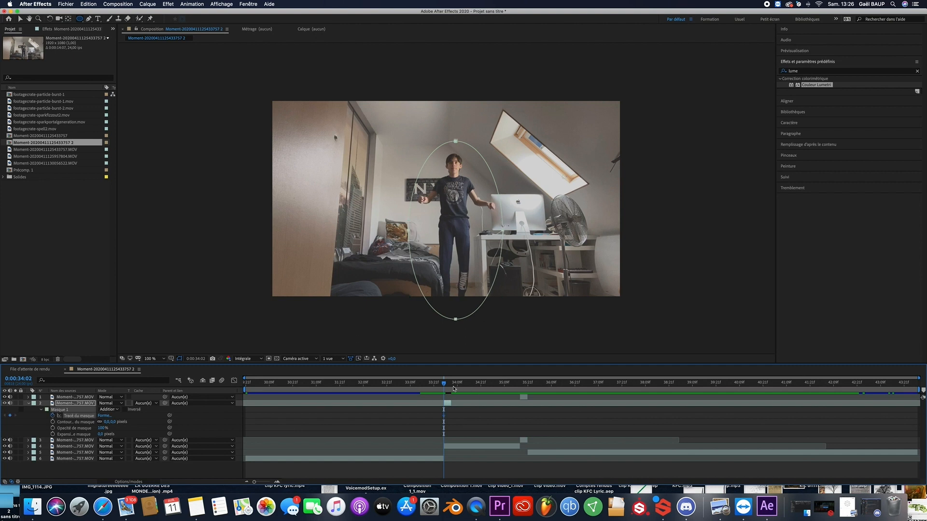
- At 0:00:34:05, collapse the mask path's points and handles into a tiny shape at the person's torso
left_click_drag(445, 388, 451, 387)
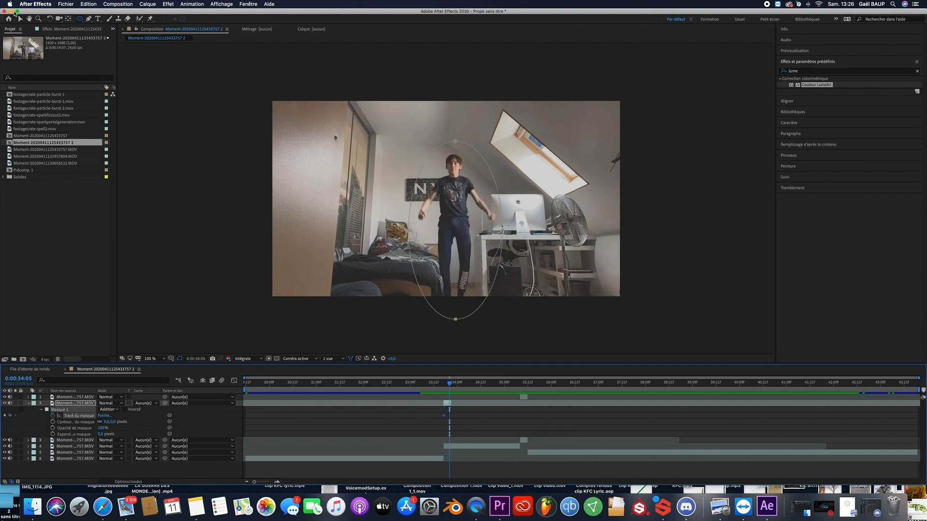
left_click(19, 19)
left_click(455, 141)
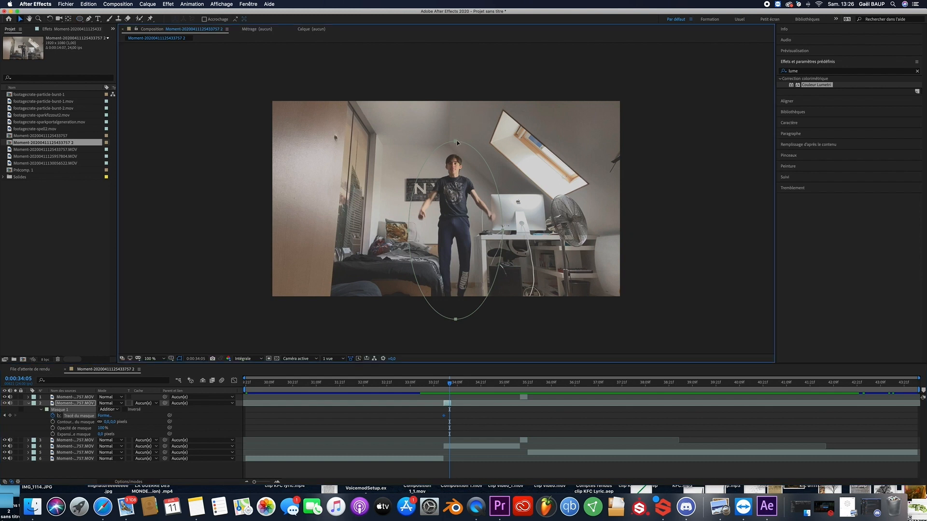
left_click(465, 144)
left_click_drag(455, 143, 454, 201)
left_click_drag(408, 230, 450, 209)
left_click_drag(503, 226, 458, 210)
left_click_drag(457, 320, 454, 210)
left_click_drag(450, 259, 450, 218)
left_click_drag(458, 259, 459, 203)
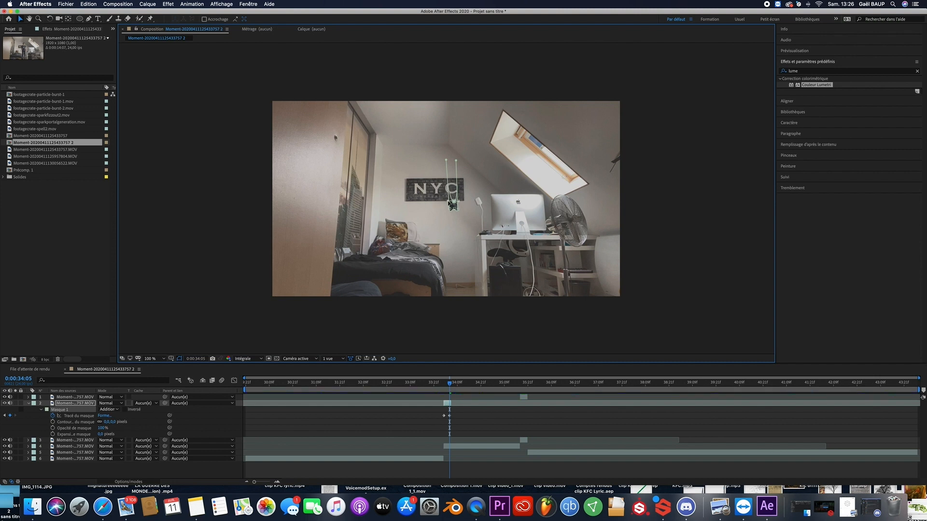
mouse_move(445, 160)
left_mouse_down()
mouse_move(449, 201)
mouse_move(456, 162)
left_mouse_up()
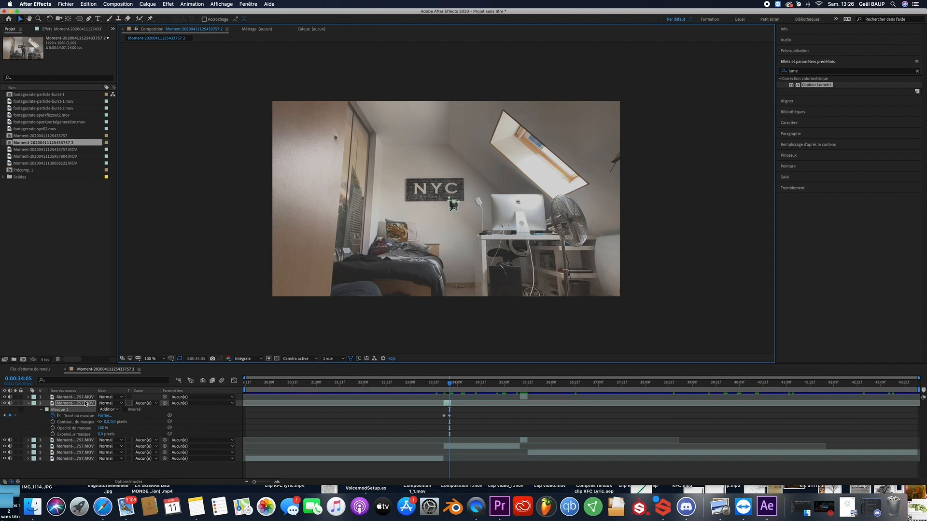
- Set the shrinking mask's feather to 8 pixels and preview the disappearance
left_click_drag(106, 422, 102, 423)
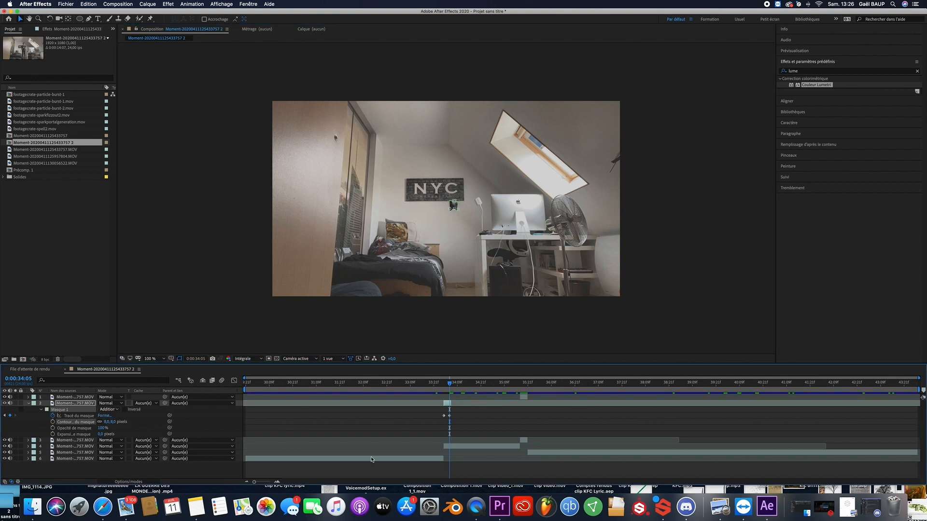
left_click(428, 469)
key("space")
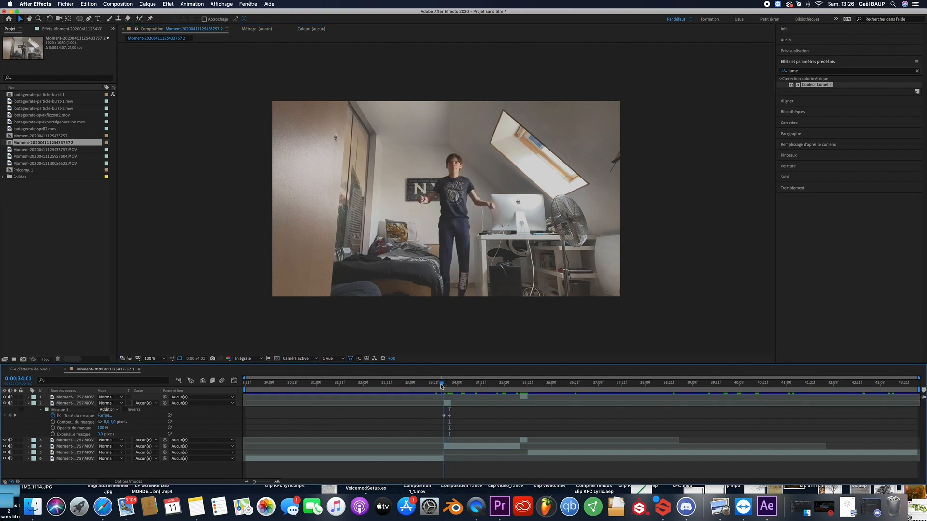
key("space")
key("space")
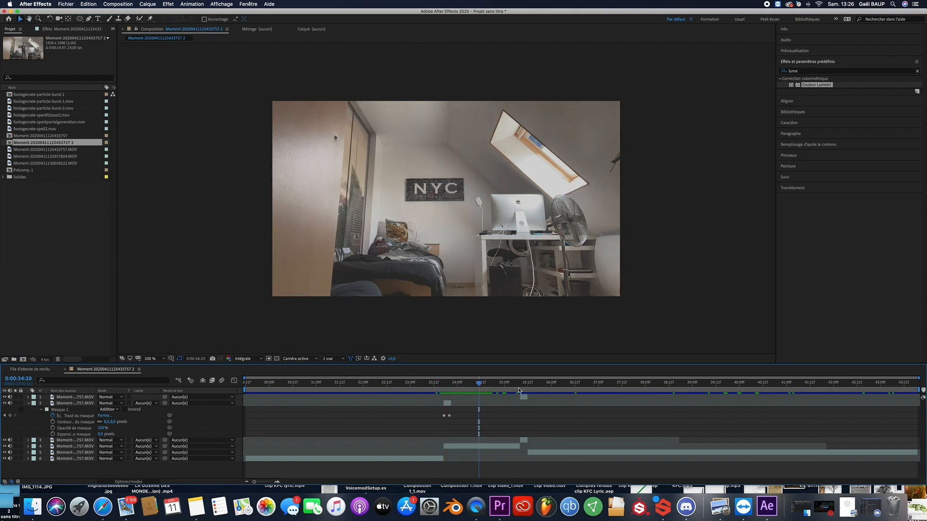
- Draw an elliptical mask around the person on the top layer's short clip at 0:00:35:20, from the head to below the frame
left_click(519, 385)
left_click(524, 397)
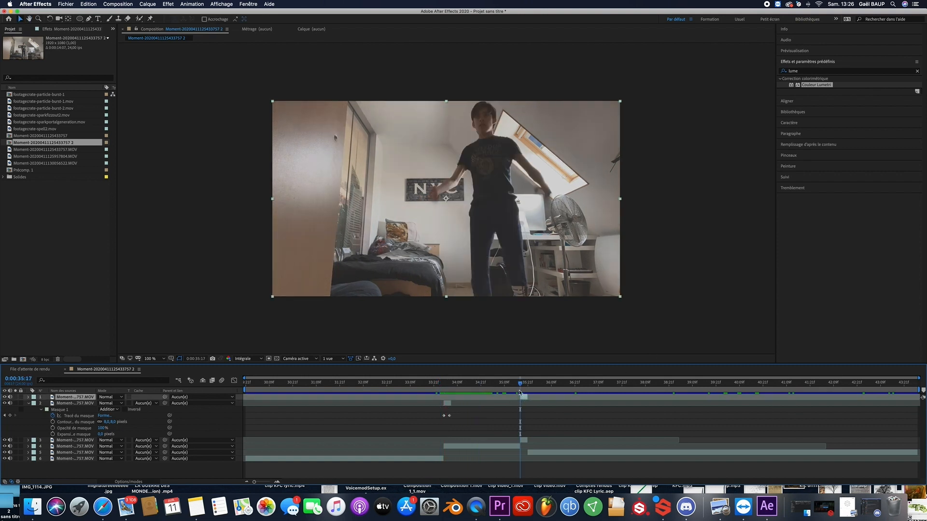
left_click_drag(526, 389, 527, 387)
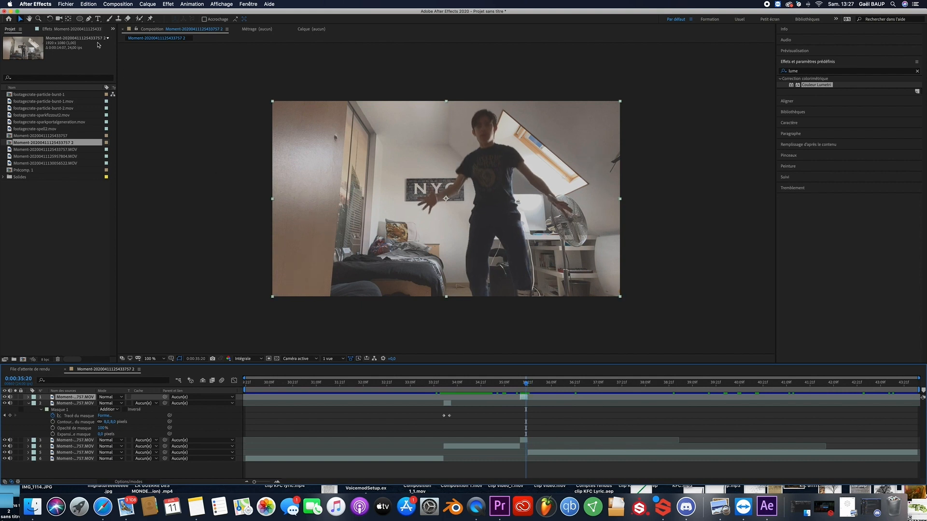
left_click(79, 19)
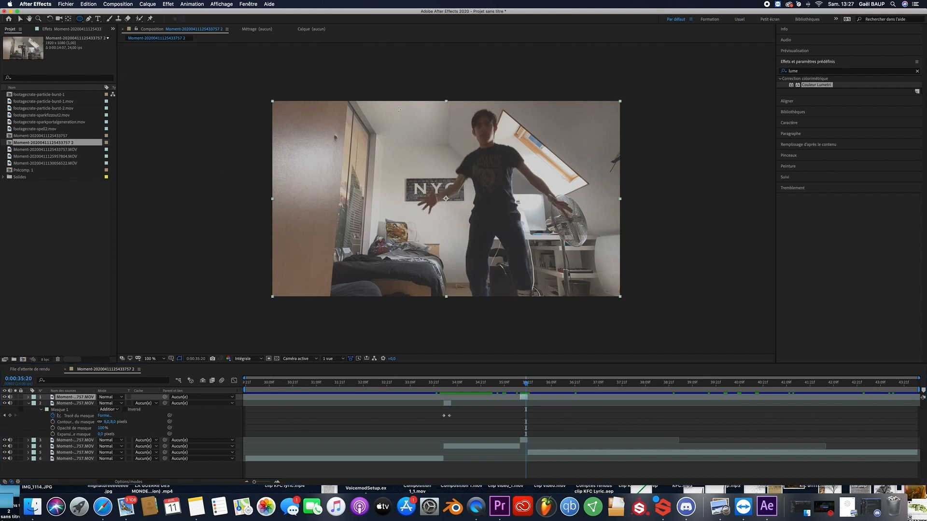
left_click_drag(399, 110, 578, 338)
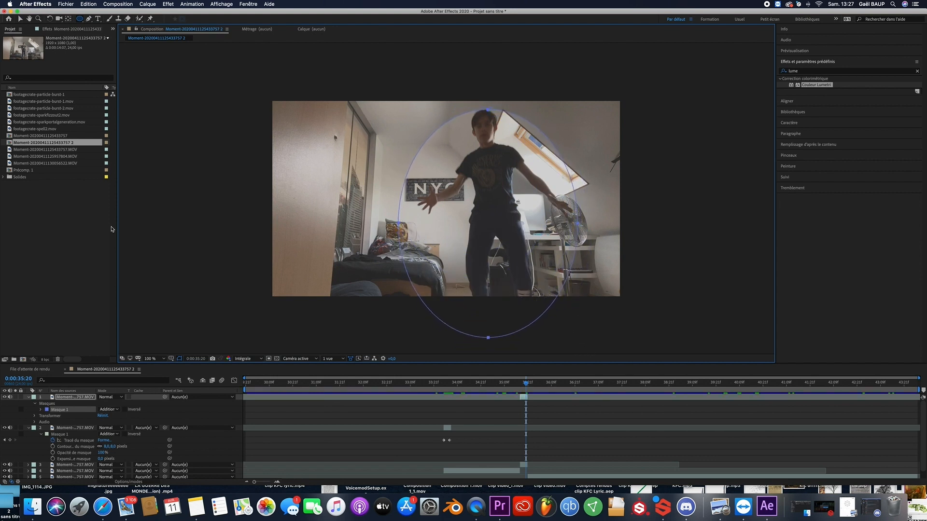
- Show the top layer's mask path and set a keyframe for it at 0:00:35:20
left_click(69, 398)
key("m")
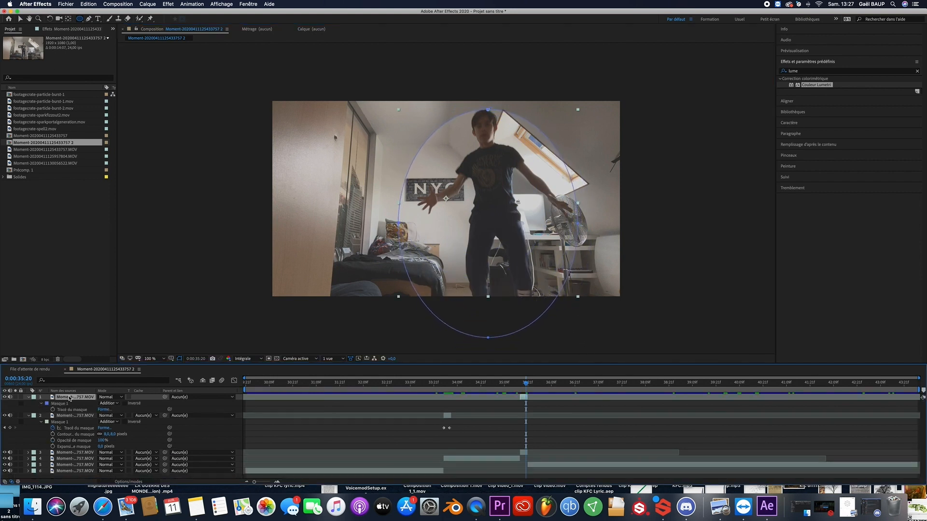
key("m")
key("m")
left_click(53, 409)
- At 0:00:35:17, collapse the top layer's mask points and handles into a tiny shape at the person's waist
left_click(20, 19)
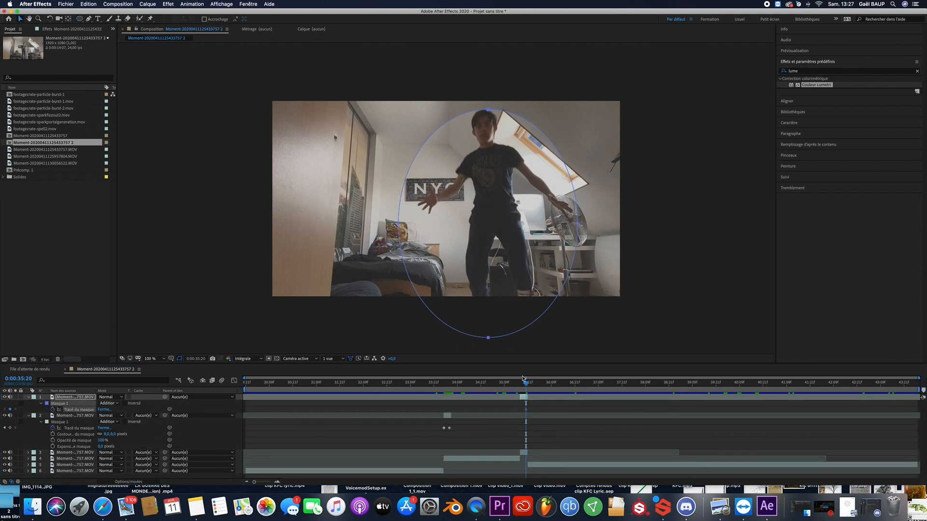
left_click_drag(525, 390, 520, 388)
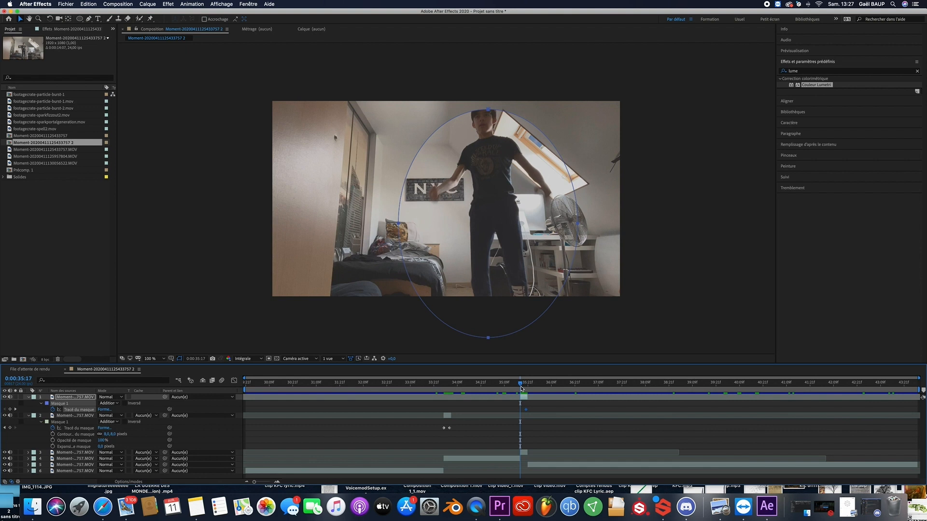
left_click(488, 338)
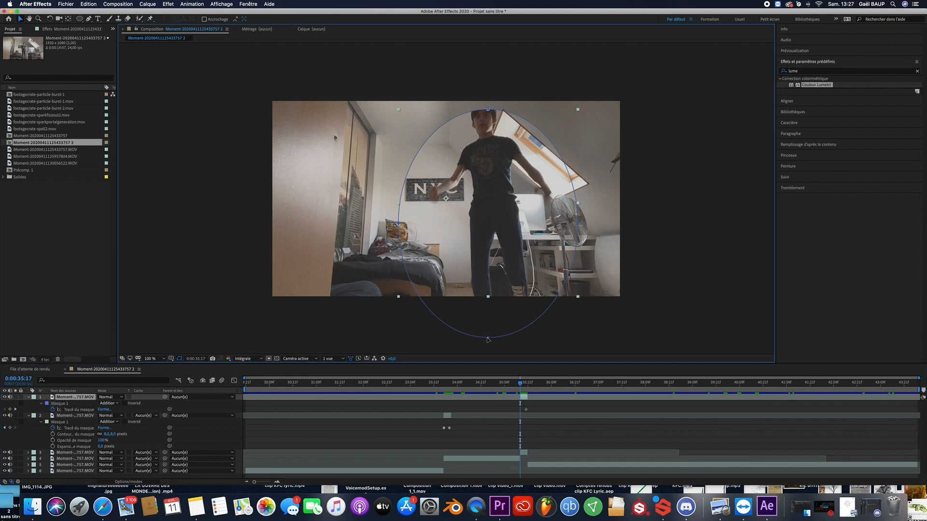
left_click_drag(488, 338, 496, 298)
left_click_drag(498, 263, 494, 220)
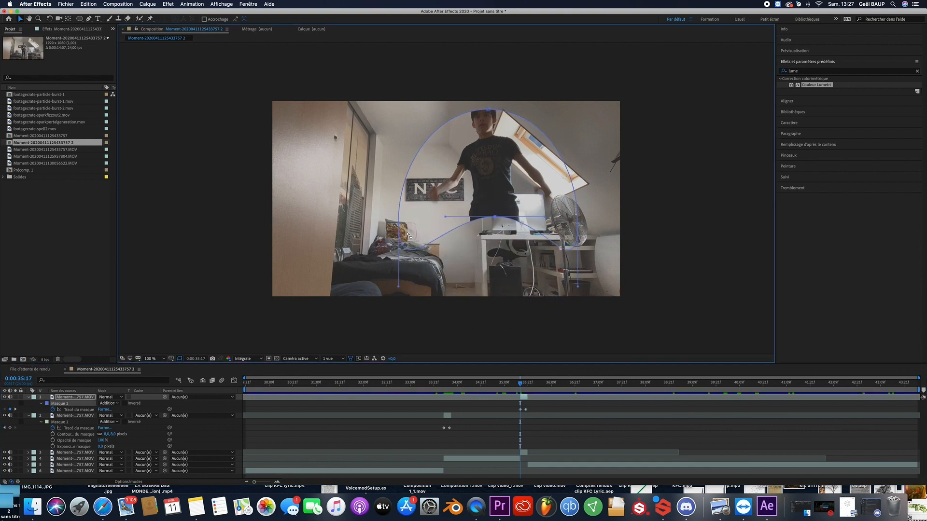
left_click_drag(398, 224, 485, 197)
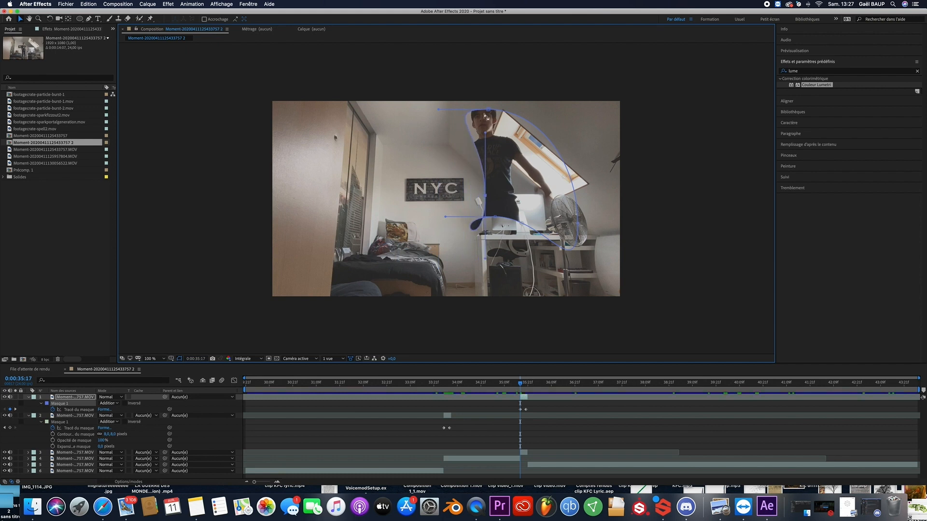
left_click_drag(488, 111, 495, 207)
left_click_drag(580, 228, 502, 222)
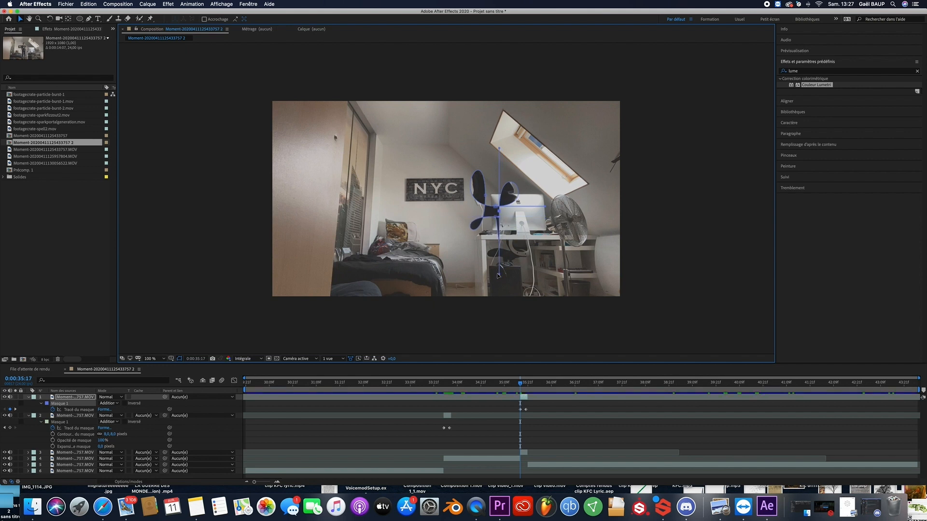
left_click_drag(502, 244, 500, 211)
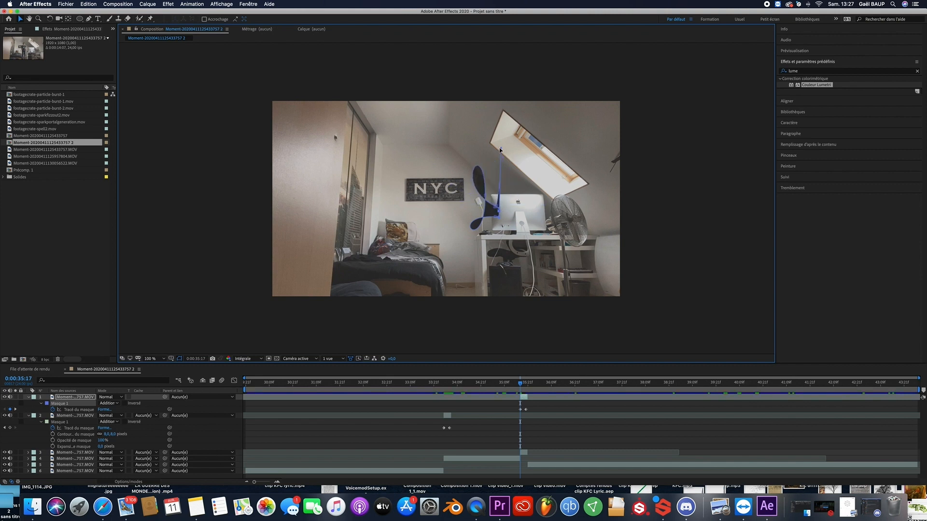
left_click(486, 195)
left_click_drag(485, 196, 490, 210)
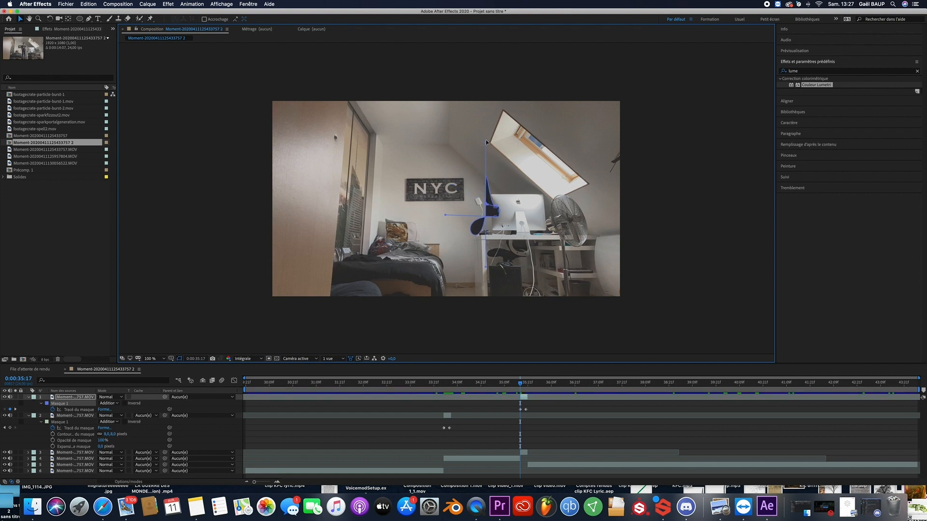
left_click_drag(486, 142, 491, 219)
- Set the top layer's mask feather to 18 pixels and preview both transitions from 0:00:33:16
left_click(41, 404)
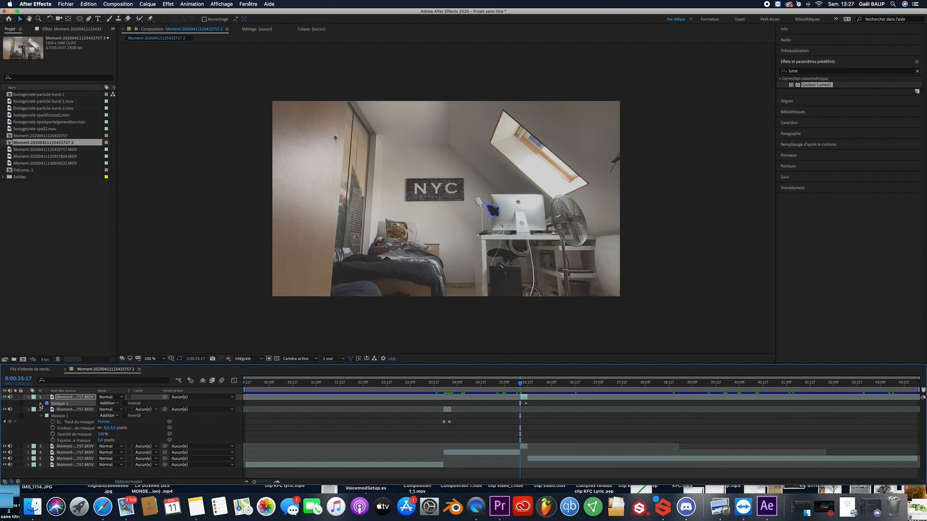
left_click_drag(106, 415, 115, 415)
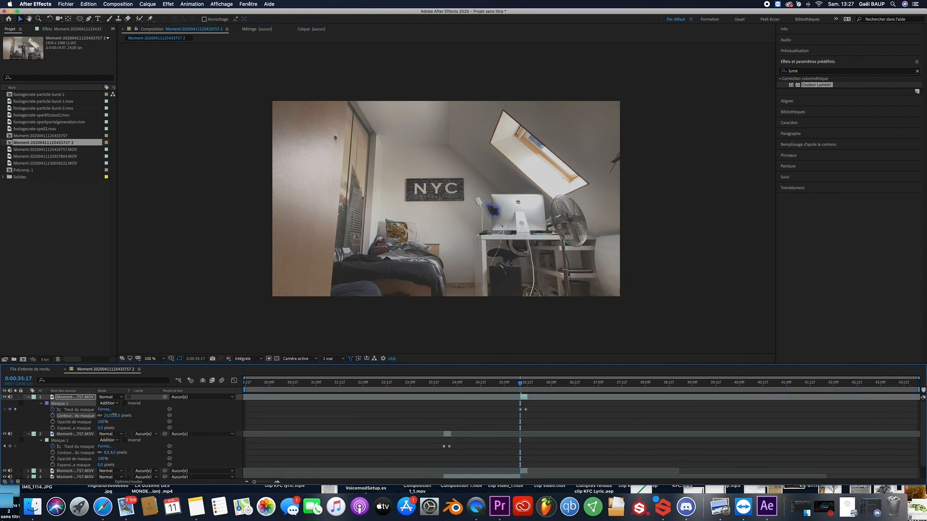
left_click_drag(517, 387, 424, 386)
key("space")
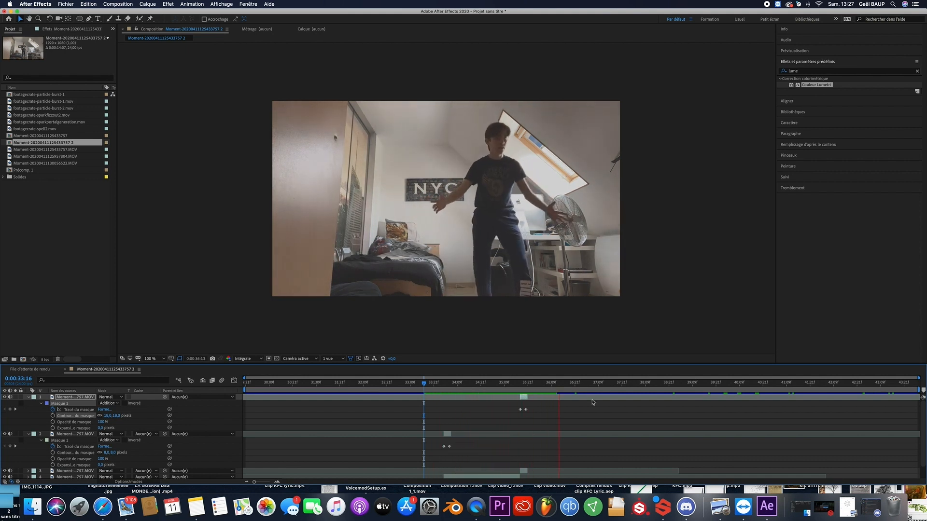
left_click(493, 386)
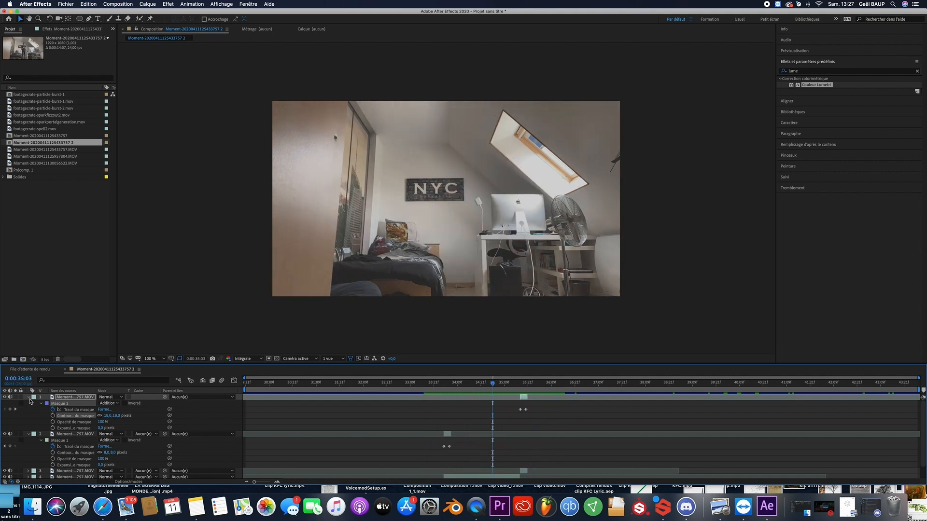
- Collapse the mask properties and precompose all six footage layers into Précomp. 2, transferring all attributes to the new composition
left_click(29, 398)
left_click(28, 405)
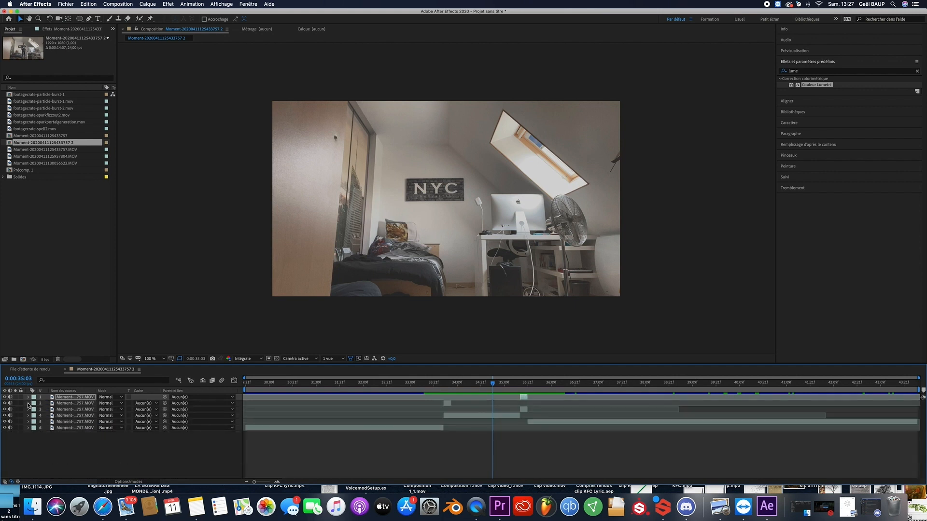
left_click_drag(493, 385, 471, 385)
left_click(66, 427)
left_click(84, 398, "shift")
right_click(84, 398)
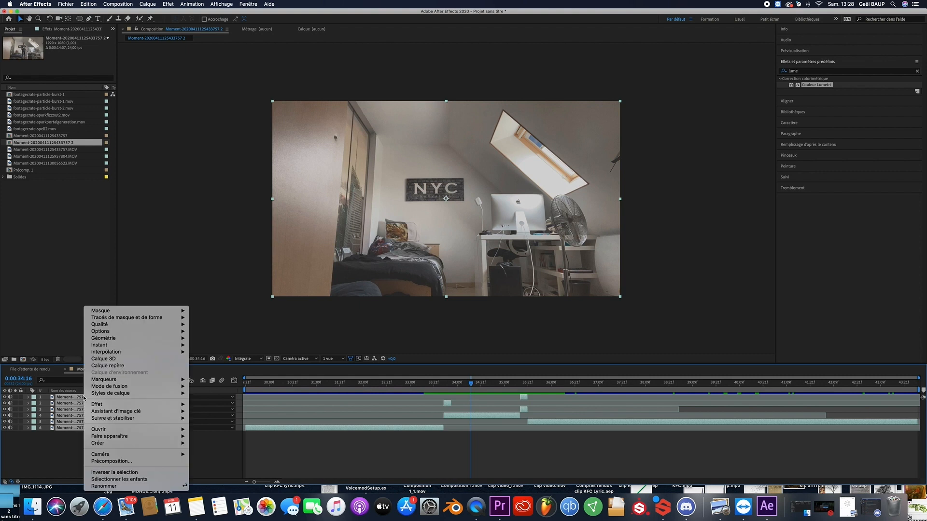
left_click(124, 462)
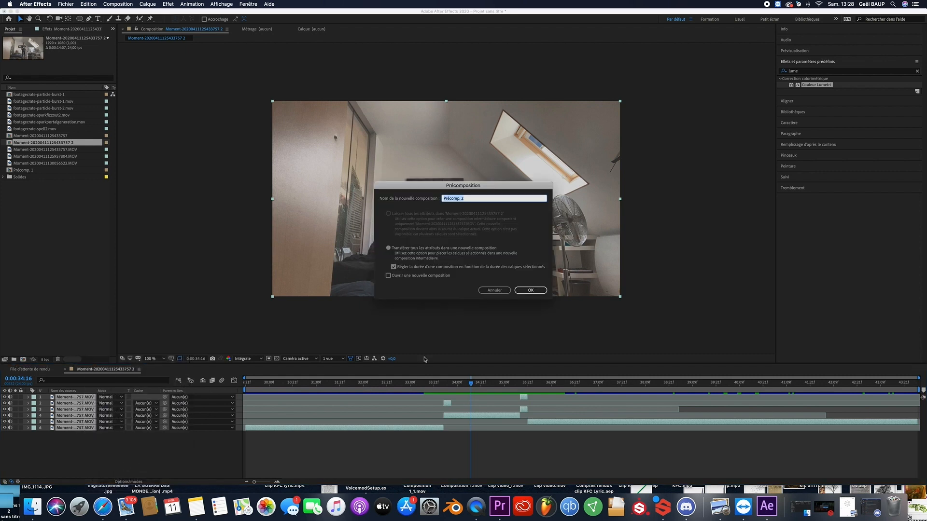
left_click(541, 290)
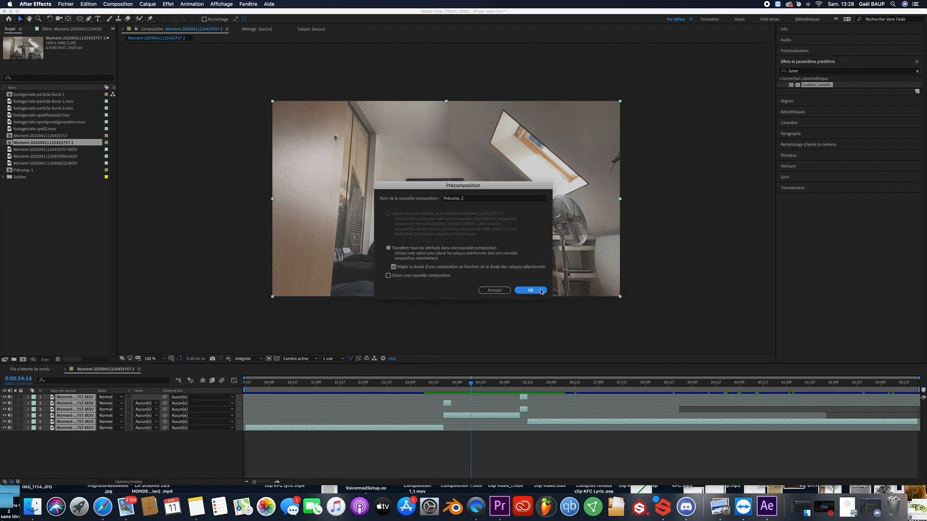
- Add footagecrate-particle-burst-2.mov above Précomp. 2, starting at 0:00:34:02 where the person vanishes, and preview it
left_click_drag(470, 384, 446, 384)
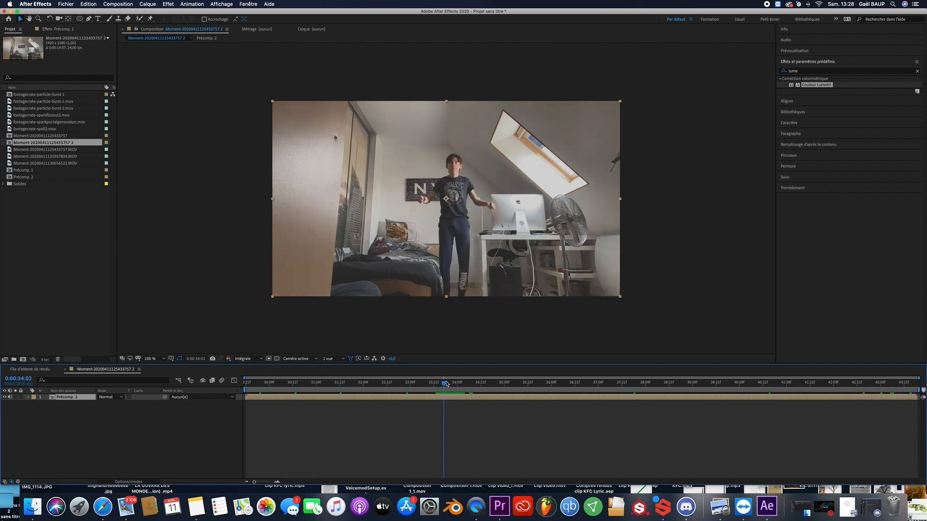
left_click_drag(39, 111, 94, 397)
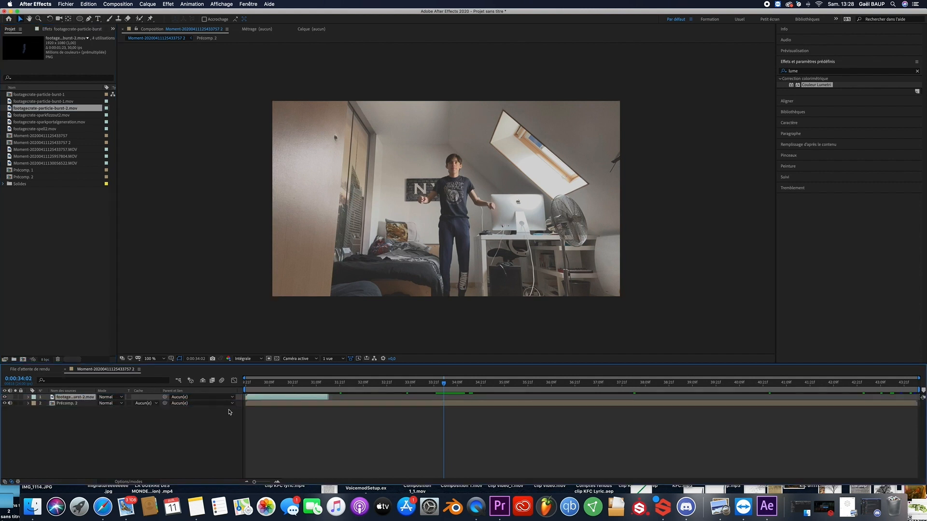
left_click_drag(258, 398, 455, 396)
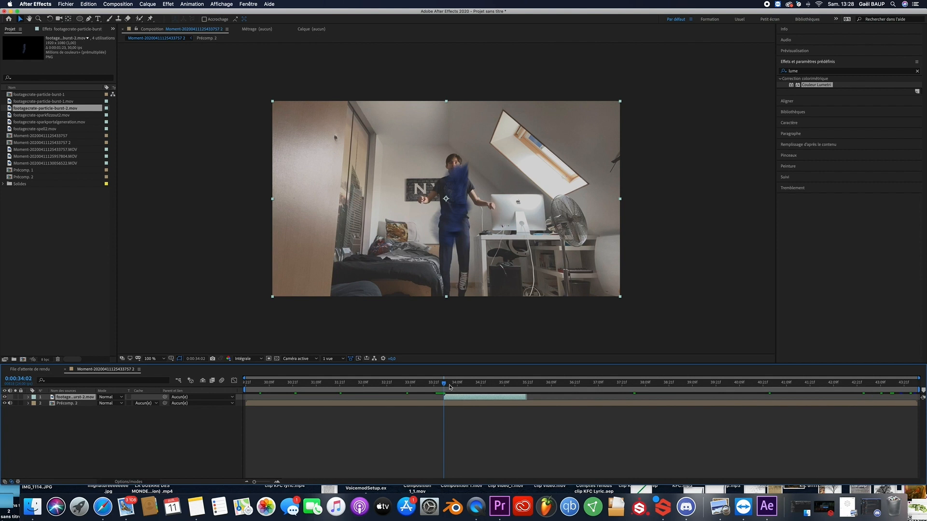
key("space")
key("space")
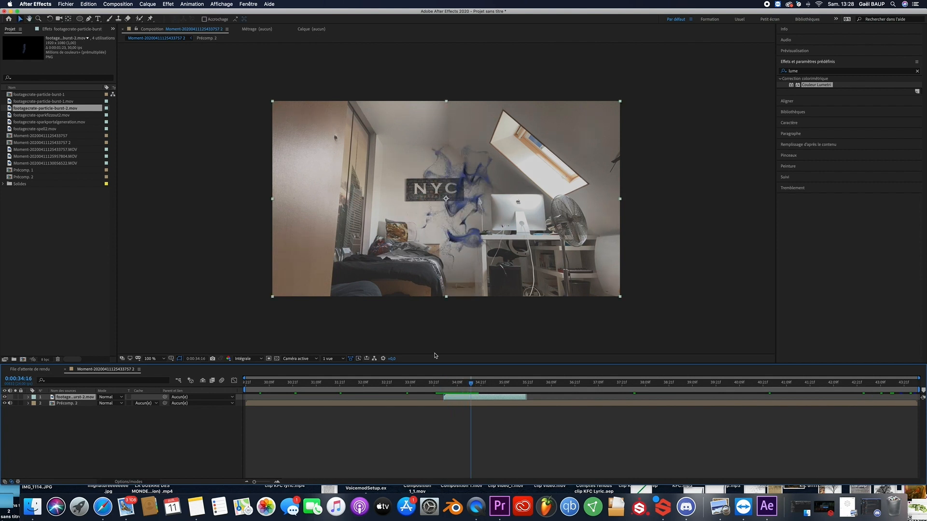
- Add footagecrate-particle-burst-1.mov as the top layer starting at 0:00:34:02 and offset it slightly right and down over the first burst
left_click(40, 101)
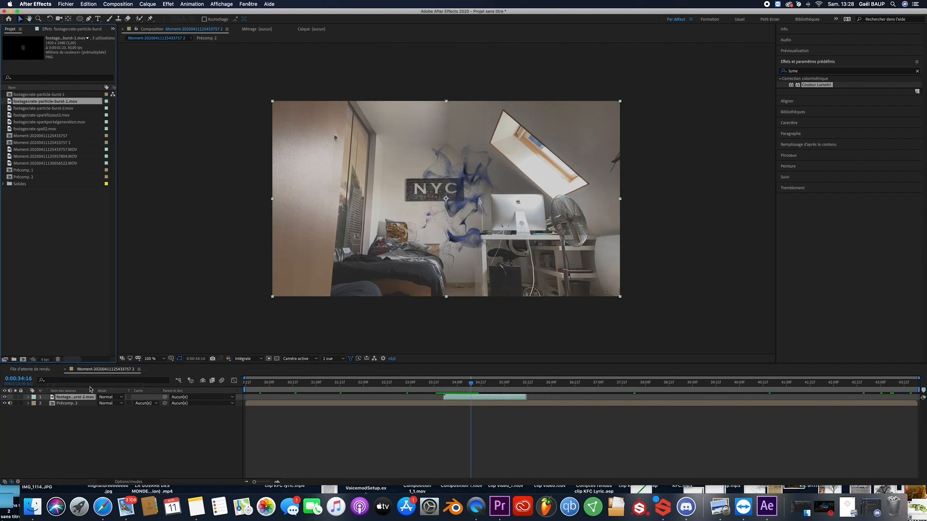
left_click_drag(89, 394, 89, 394)
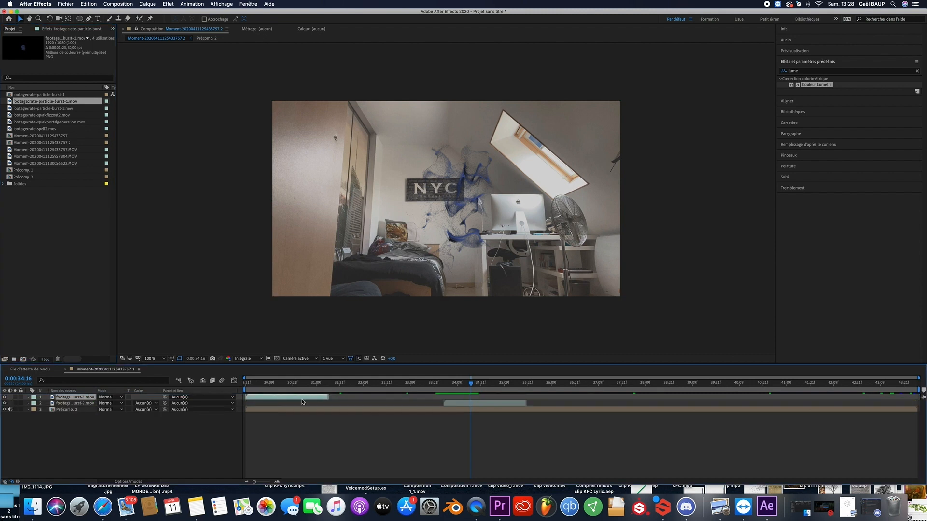
left_click_drag(302, 400, 455, 386)
left_click_drag(403, 234, 415, 239)
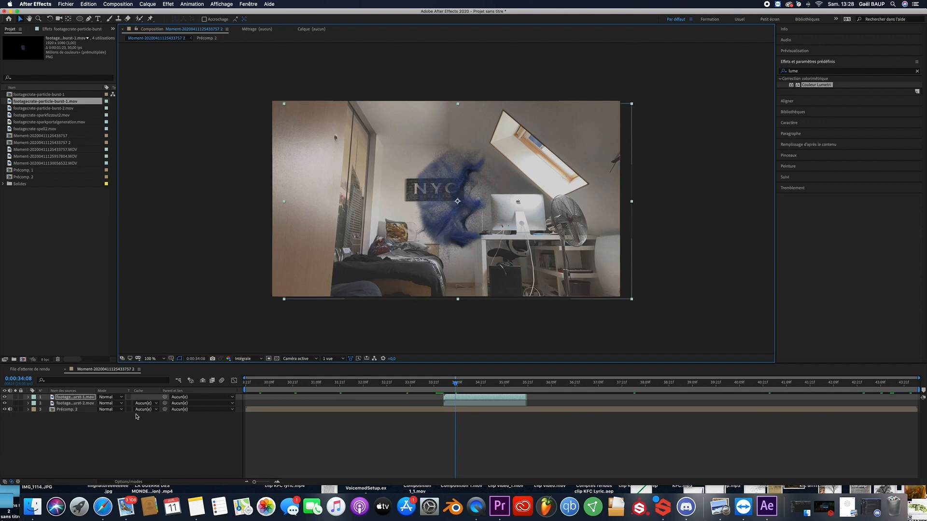
- Lower the opacity of both particle burst layers so the smoke is more transparent, and collapse their properties
key("t")
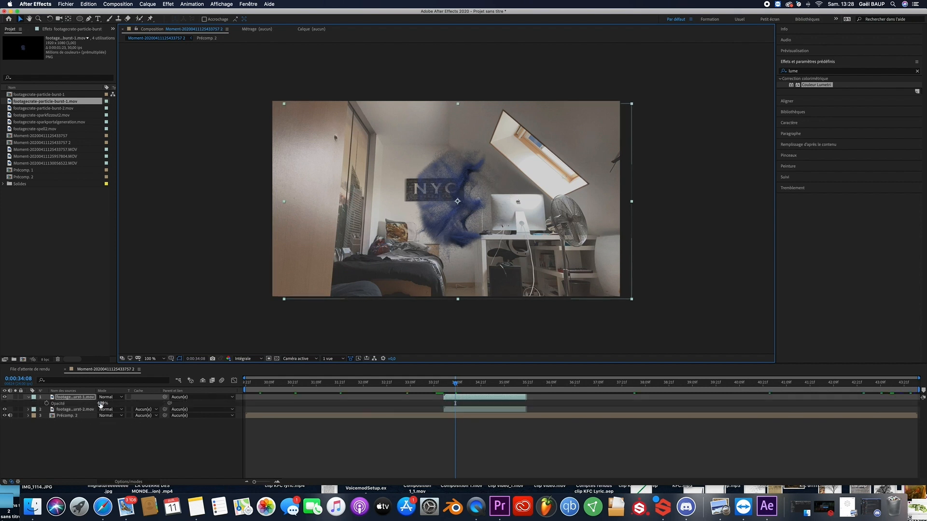
left_click_drag(100, 404, 82, 416)
left_click(85, 409)
key("t")
left_click(29, 397)
left_click(28, 403)
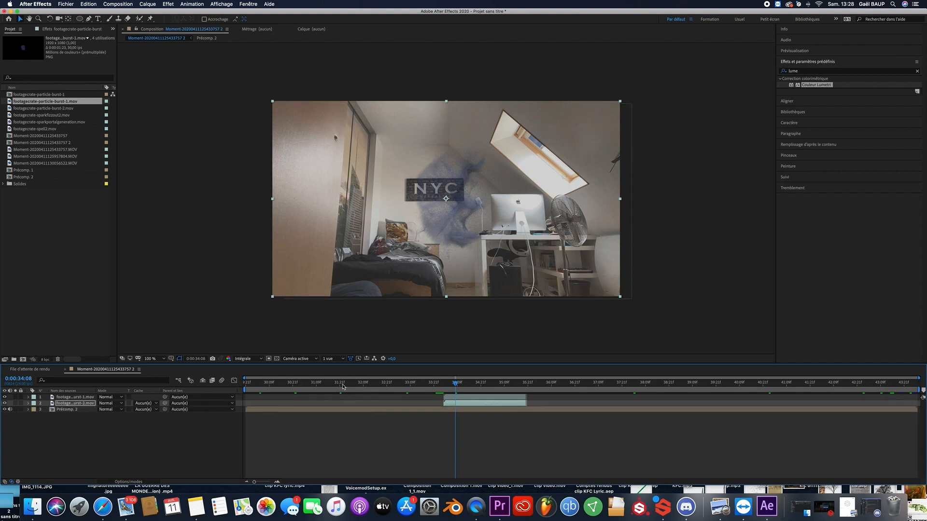
- Preview the disappearance from 0:00:33:21, shift both burst layers slightly earlier and preview from 0:00:34:00
left_click_drag(456, 384, 434, 385)
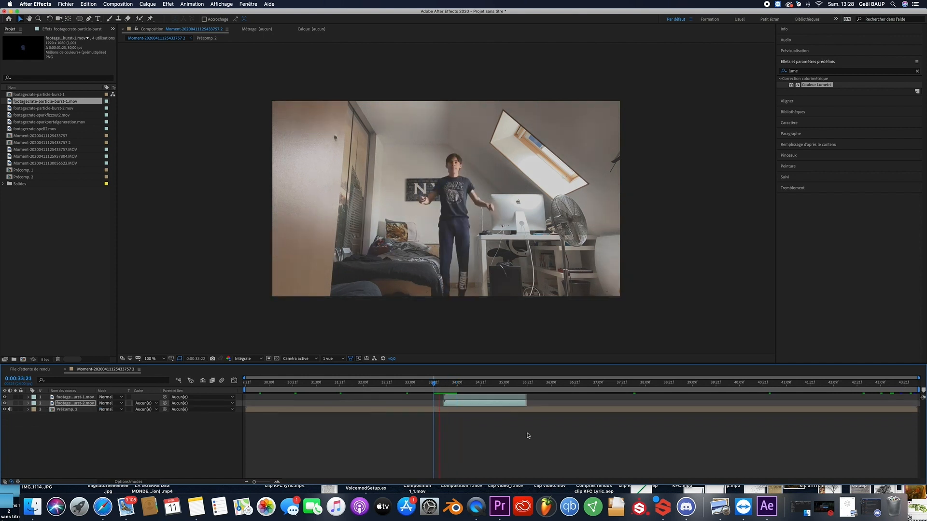
left_click(491, 385)
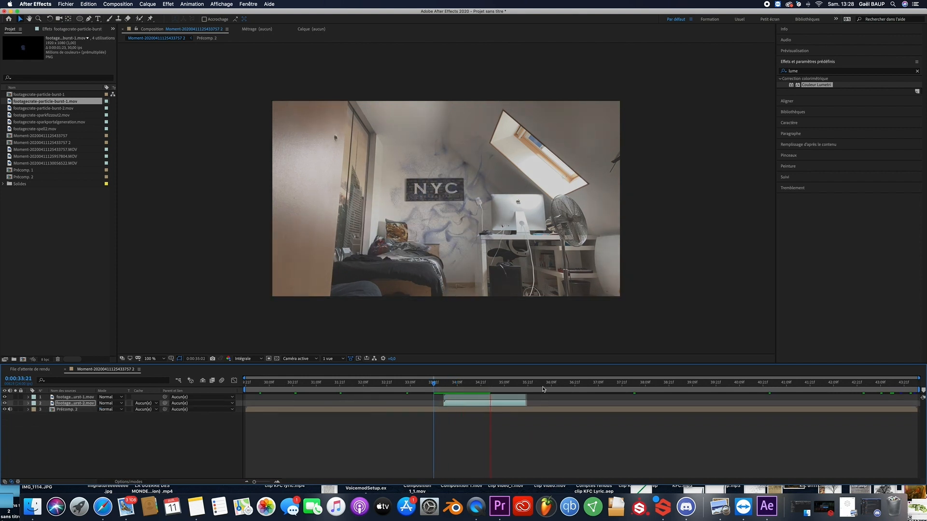
left_click_drag(492, 385, 451, 403)
key("space")
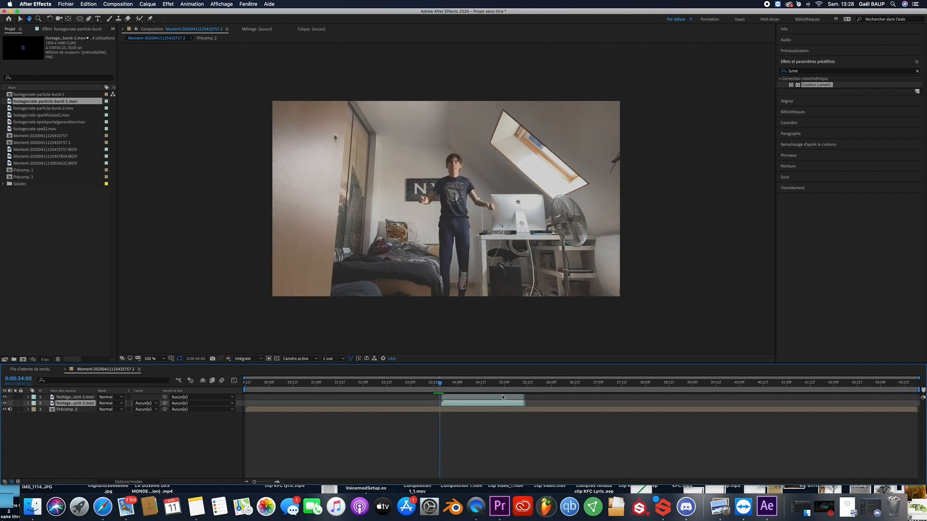
key("space")
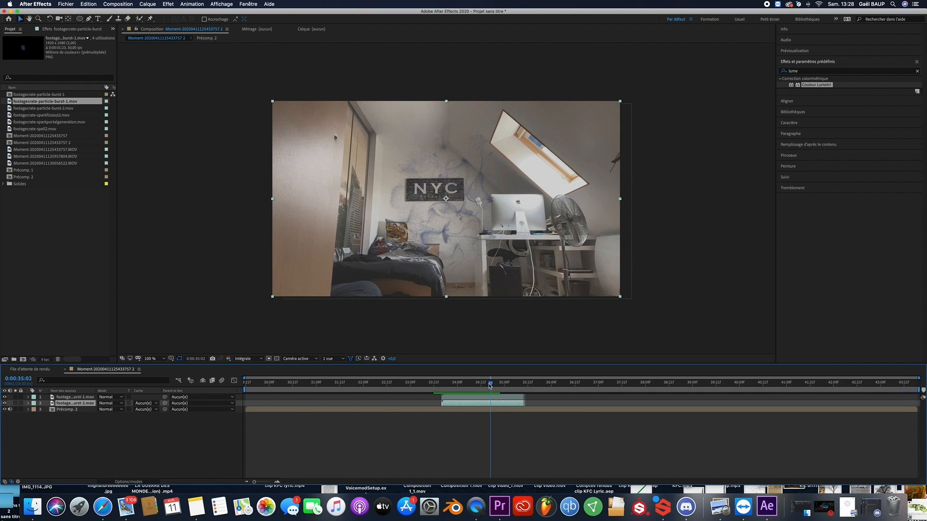
- Duplicate both particle burst layers and move the copies to start at 0:00:35:17, where the person reappears
left_click(81, 397, "shift")
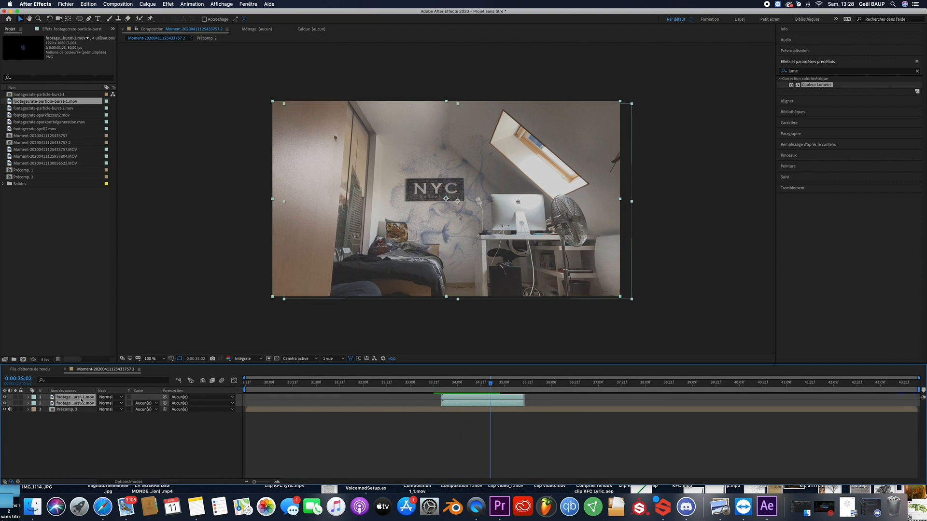
key("super+d")
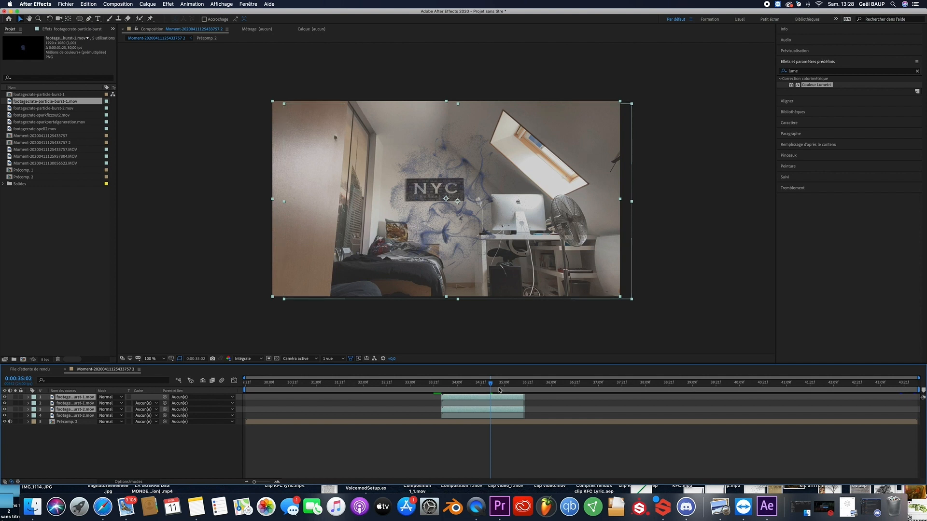
key("space")
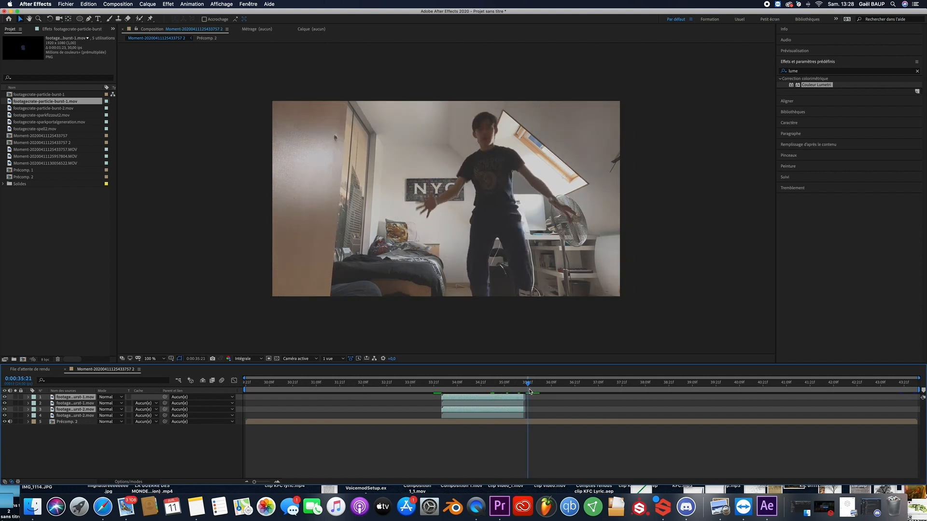
left_click_drag(529, 391, 570, 400)
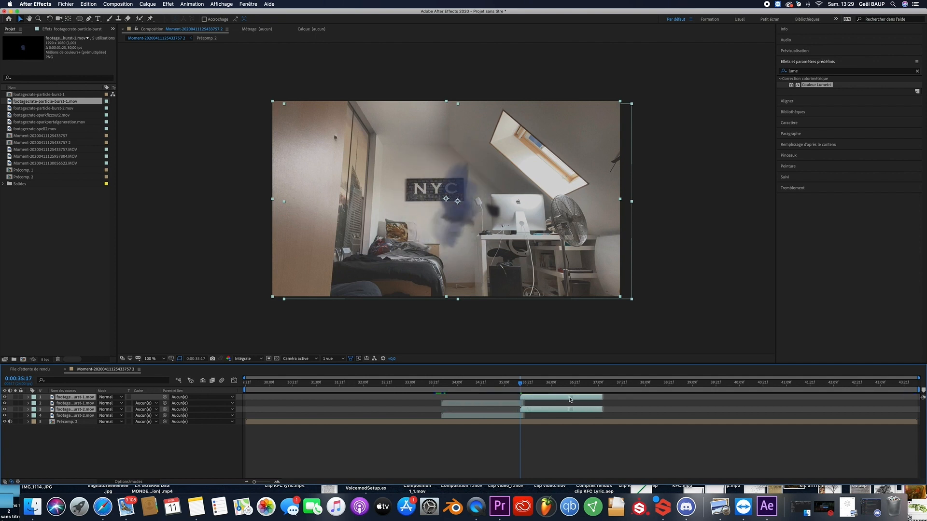
- Reposition the duplicated bursts over the spot where the person reappears, scale both to 287%, and preview the effect
left_click_drag(435, 220, 474, 232)
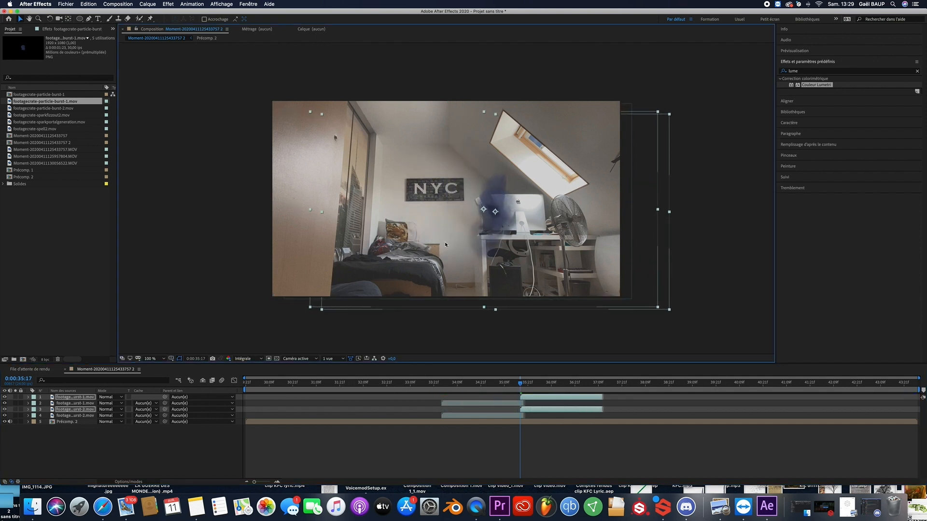
key("s")
left_click_drag(110, 404, 179, 401)
left_click(363, 309)
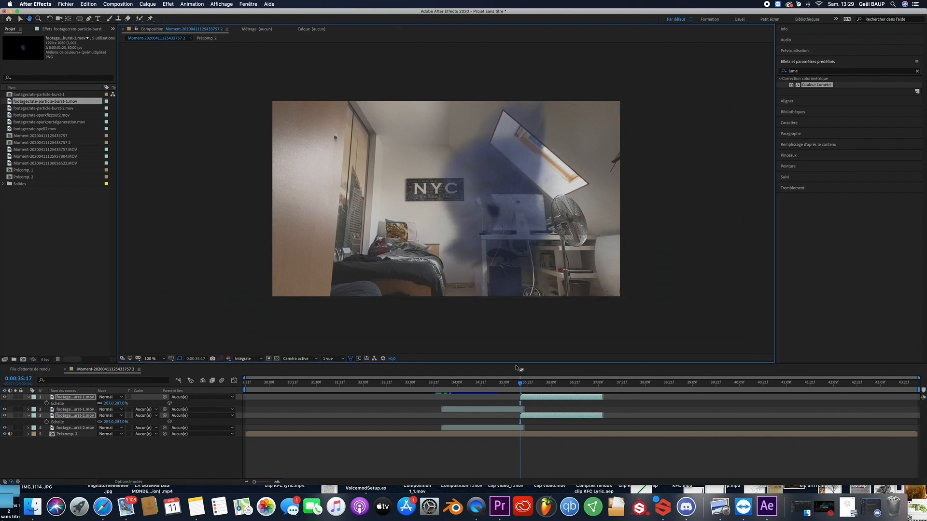
key("space")
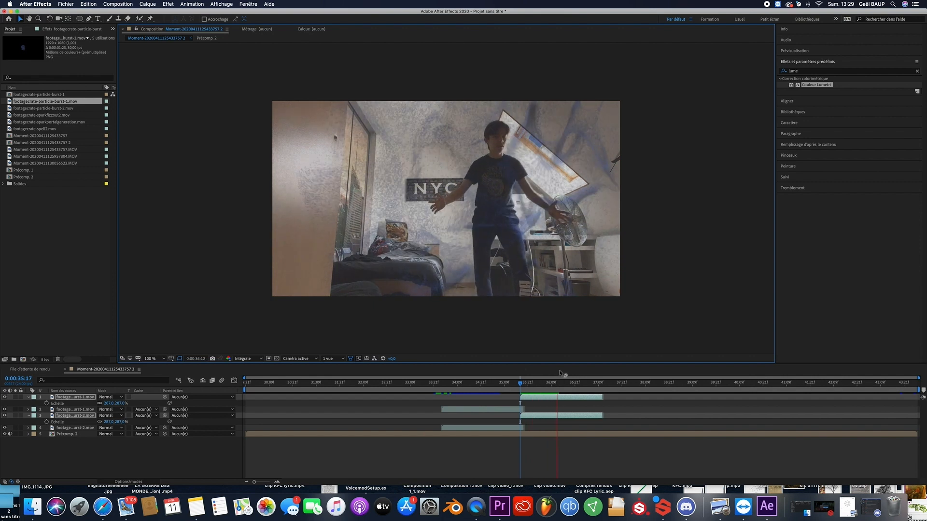
left_click(584, 384)
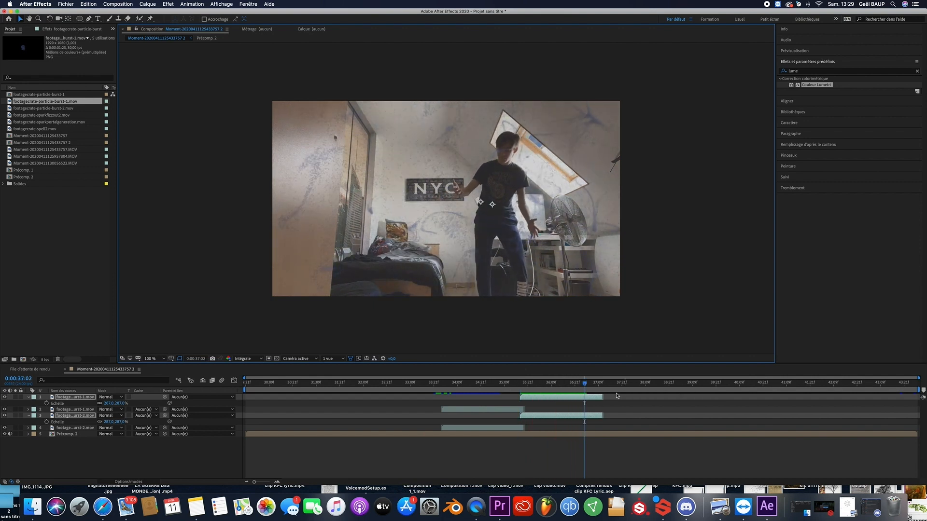
left_click_drag(584, 386, 408, 384)
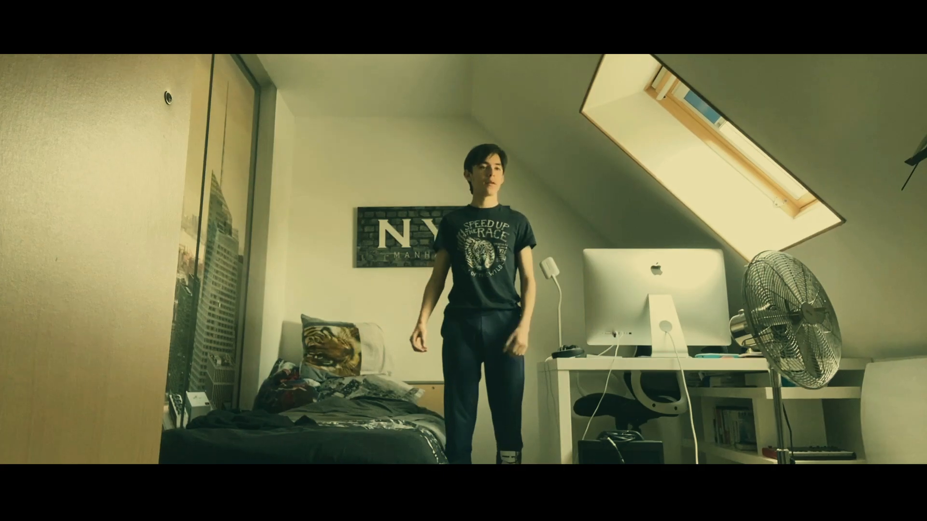